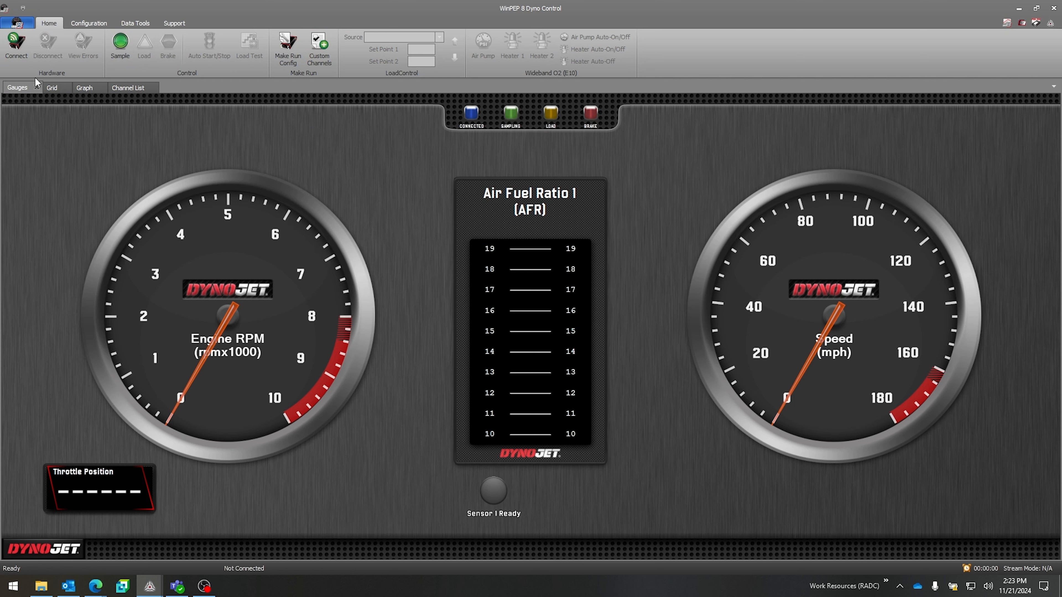
Step: Connect to the Dynoware RT model 250i dyno located in the Soundproof Room
{"action": "left_click", "coordinate": [13, 49]}
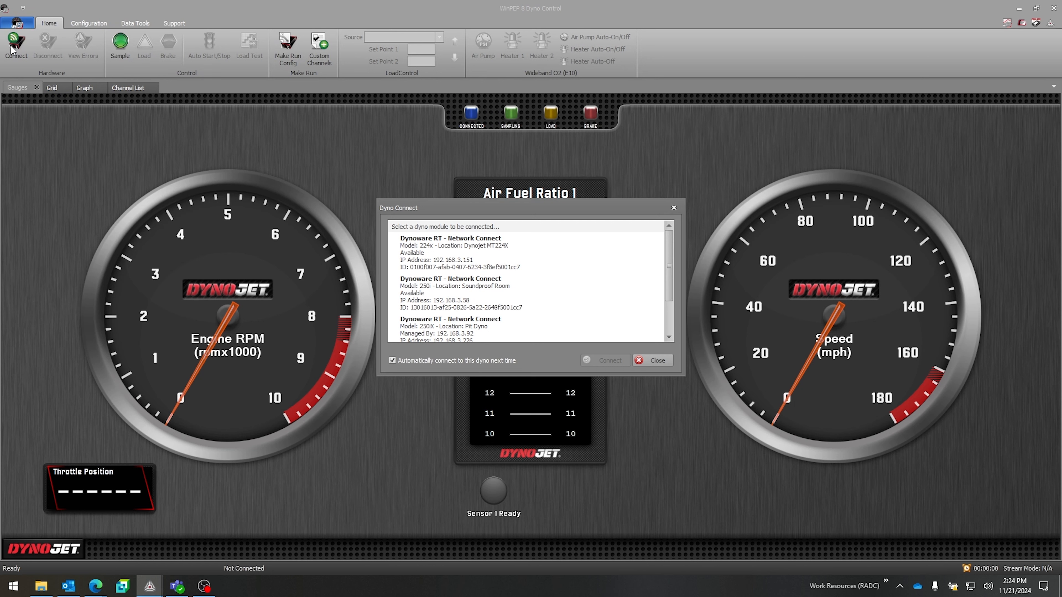
{"action": "left_click", "coordinate": [537, 300]}
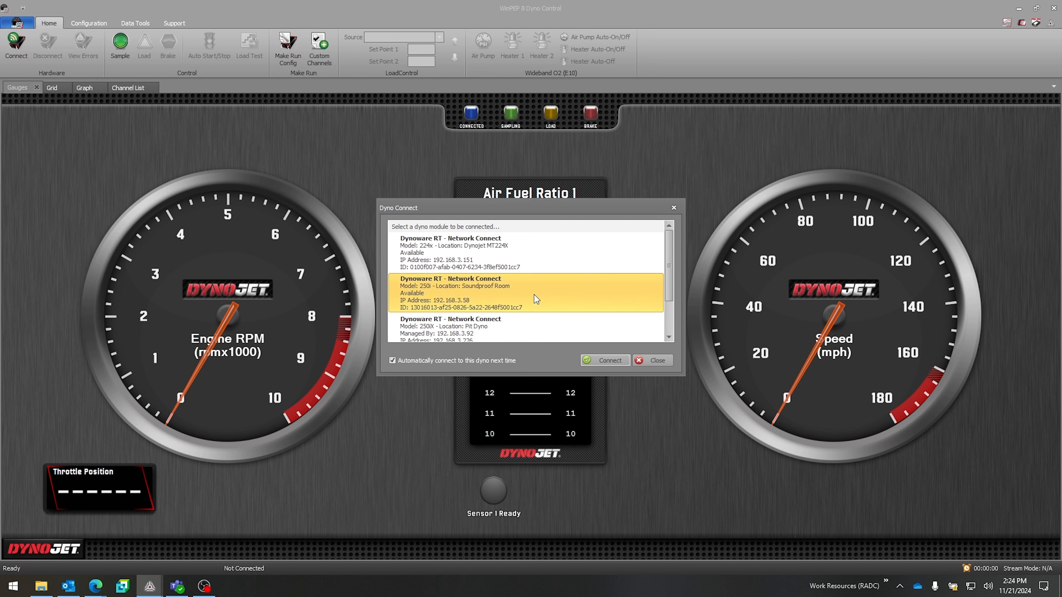
{"action": "left_click", "coordinate": [603, 360]}
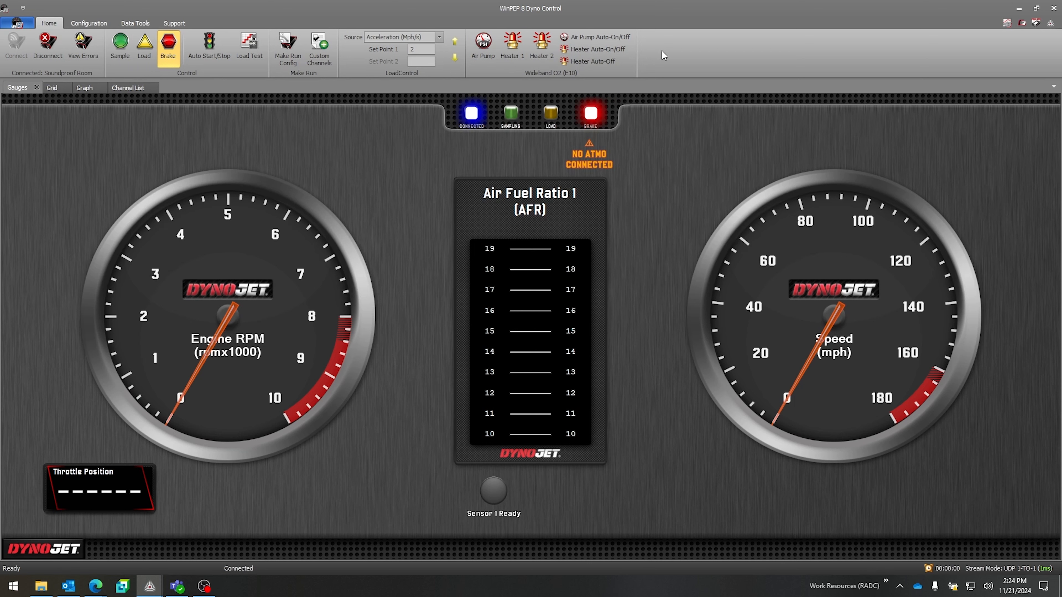
Step: Review the connected dyno's device errors and close the list
{"action": "key", "text": "alt+Tab"}
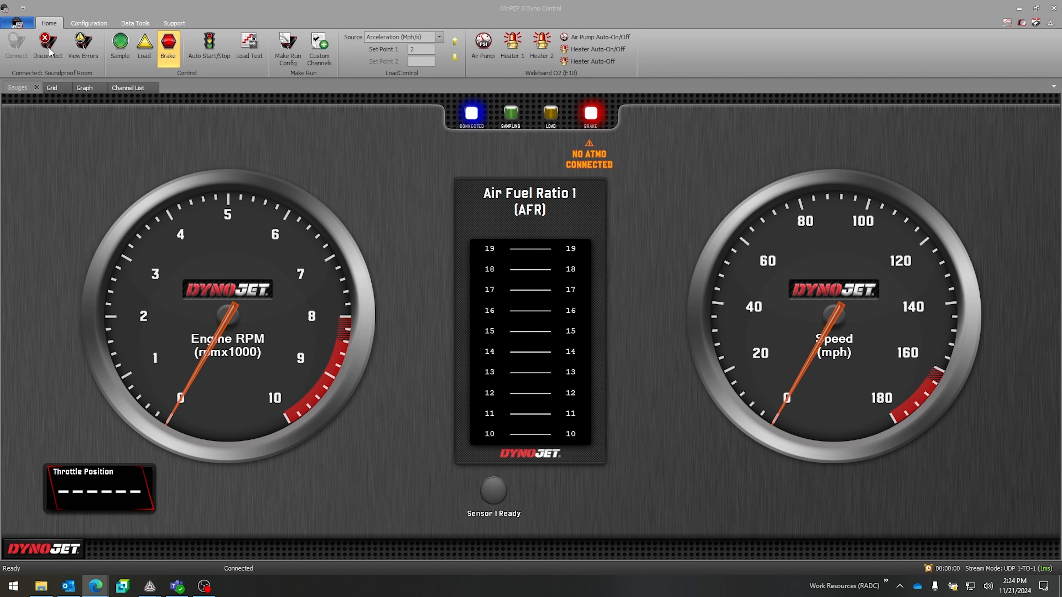
{"action": "left_click", "coordinate": [79, 45]}
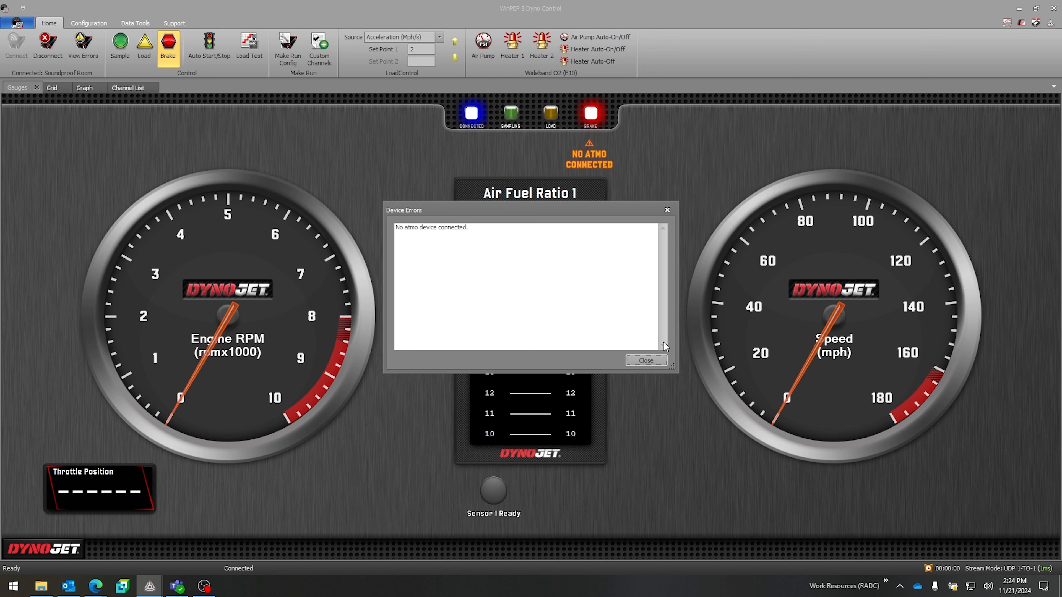
{"action": "left_click", "coordinate": [651, 361]}
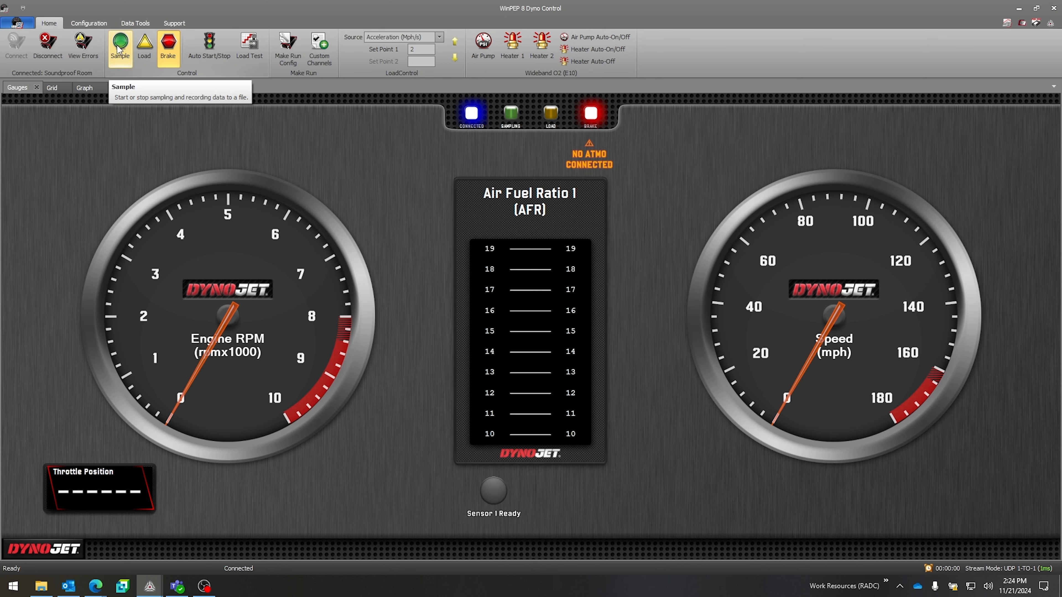
Step: Sample a short dyno run, title its run file 100% TP, and discard it without saving
{"action": "left_click", "coordinate": [119, 48]}
{"action": "left_click", "coordinate": [126, 53]}
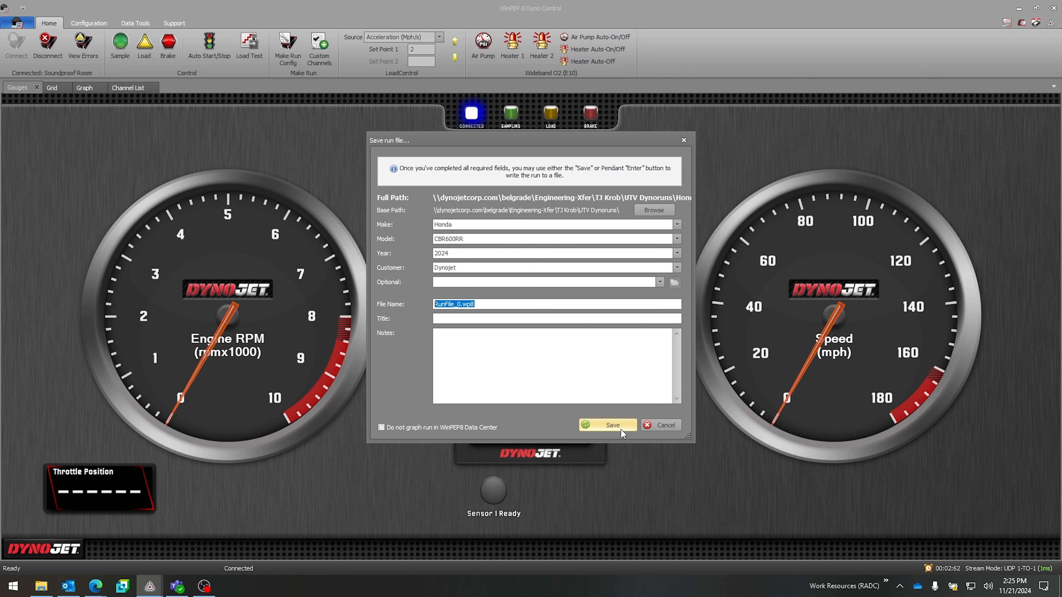
{"action": "left_click", "coordinate": [471, 318]}
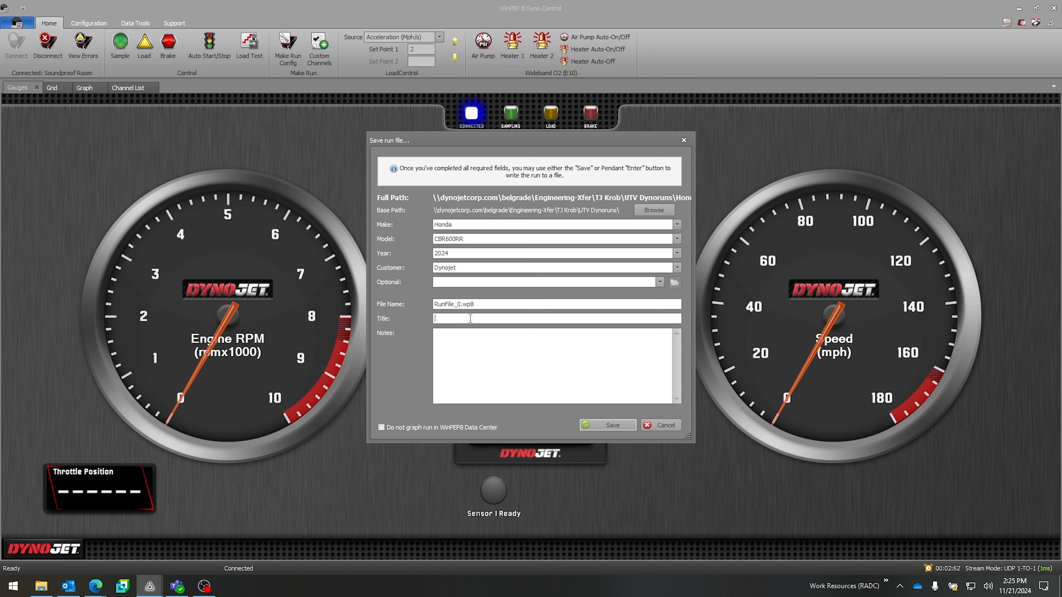
{"action": "type", "text": "100% TP"}
{"action": "left_click", "coordinate": [381, 428]}
{"action": "left_click", "coordinate": [381, 426]}
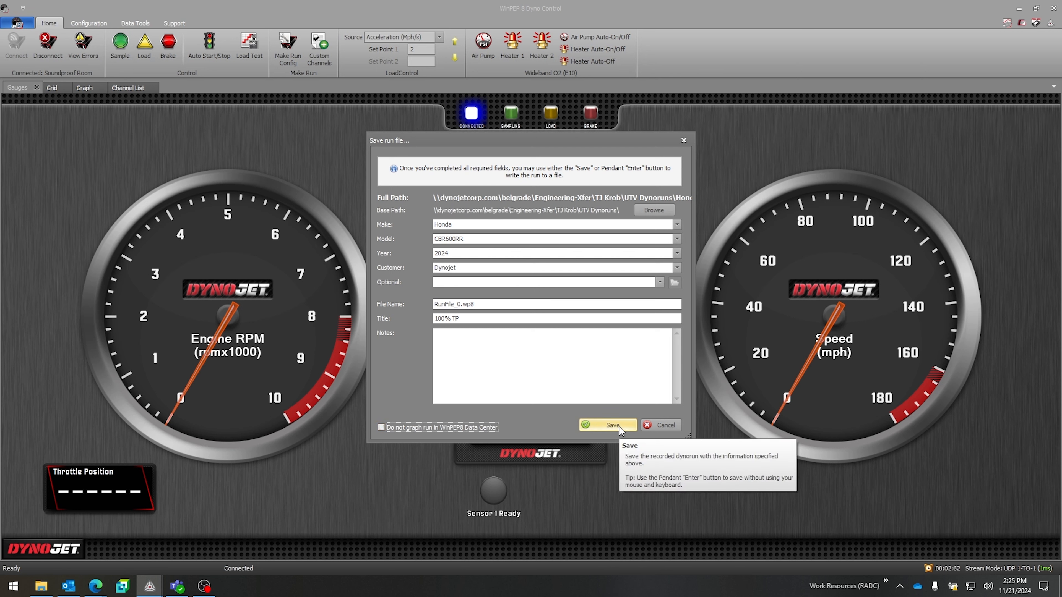
{"action": "left_click", "coordinate": [651, 428]}
Step: Switch load control on and off, and do the same with the brake
{"action": "left_click", "coordinate": [146, 60]}
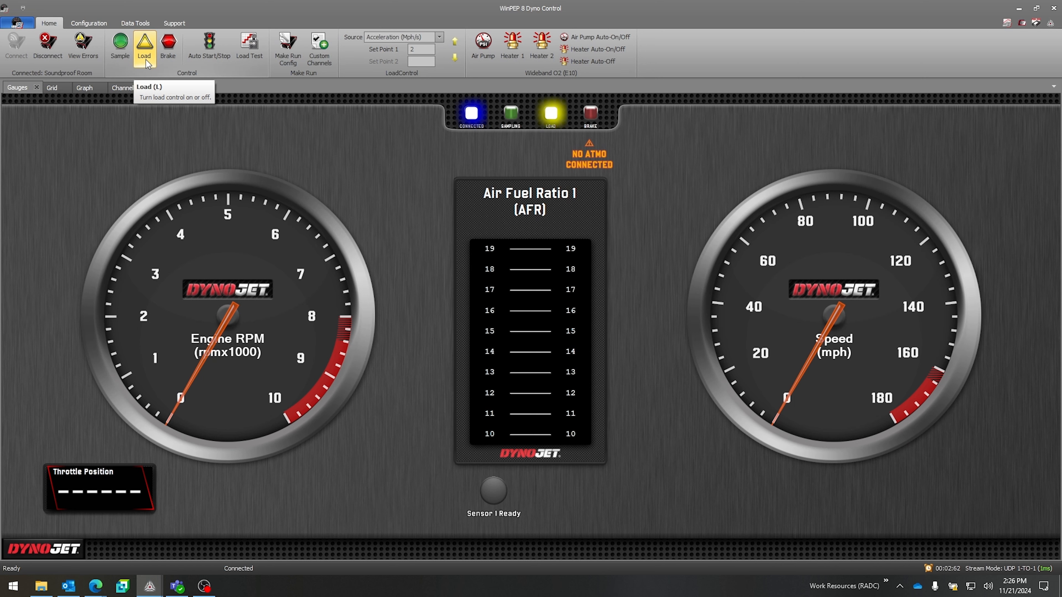
{"action": "left_click", "coordinate": [146, 60]}
{"action": "left_click", "coordinate": [169, 50]}
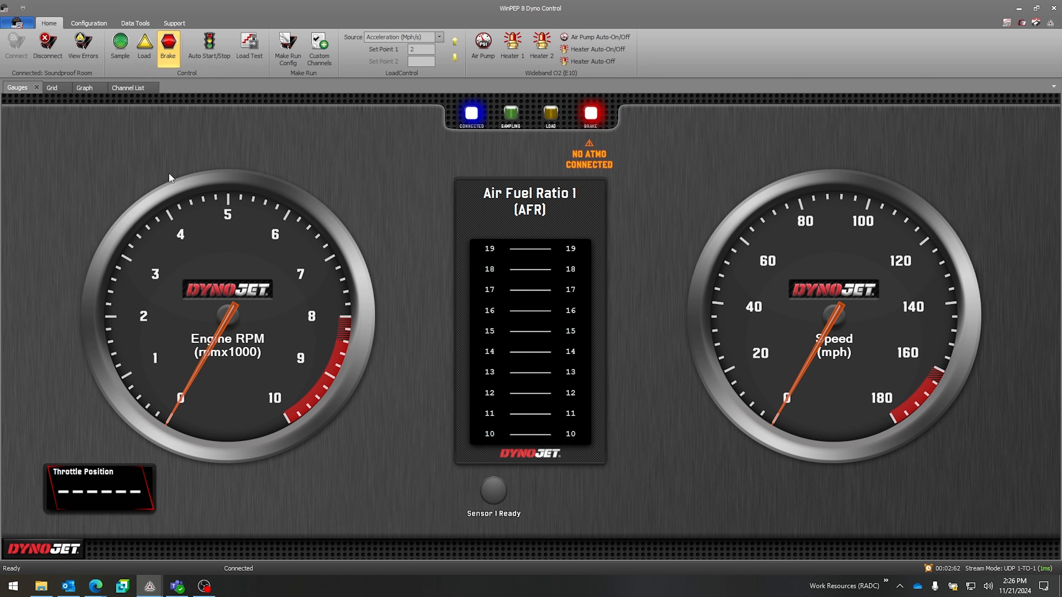
{"action": "left_click", "coordinate": [169, 56]}
Step: Configure runs to start and stop automatically with a start value of 20 and a stop value of 100
{"action": "left_click", "coordinate": [216, 46]}
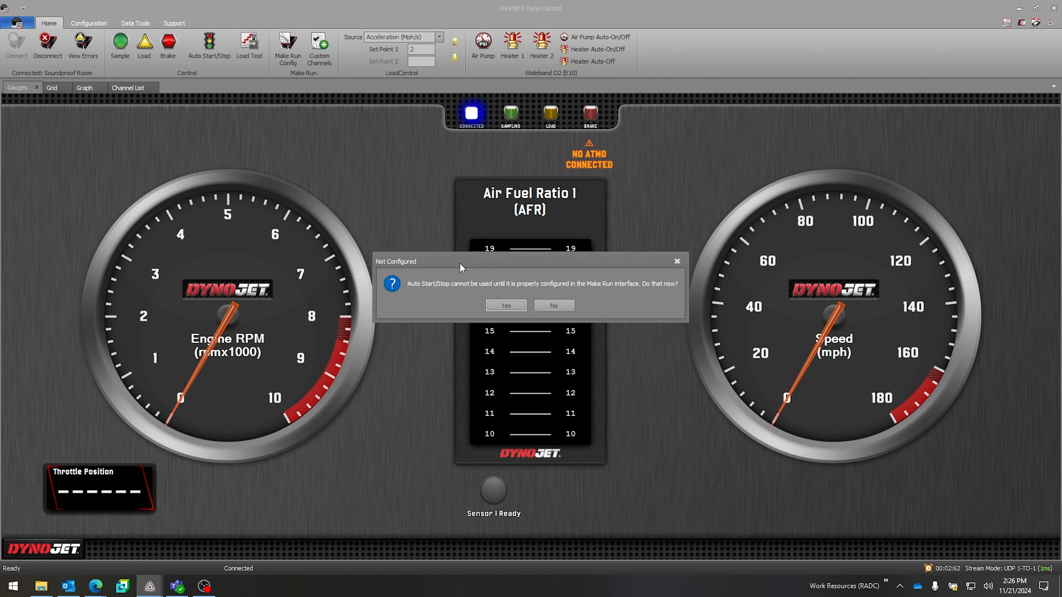
{"action": "left_click", "coordinate": [514, 308]}
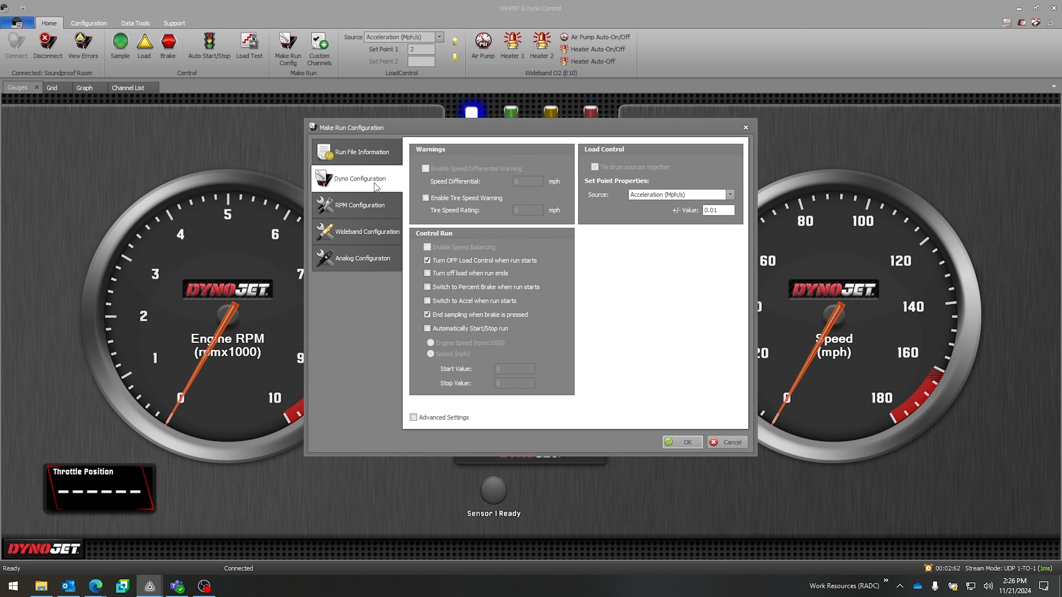
{"action": "left_click", "coordinate": [448, 327]}
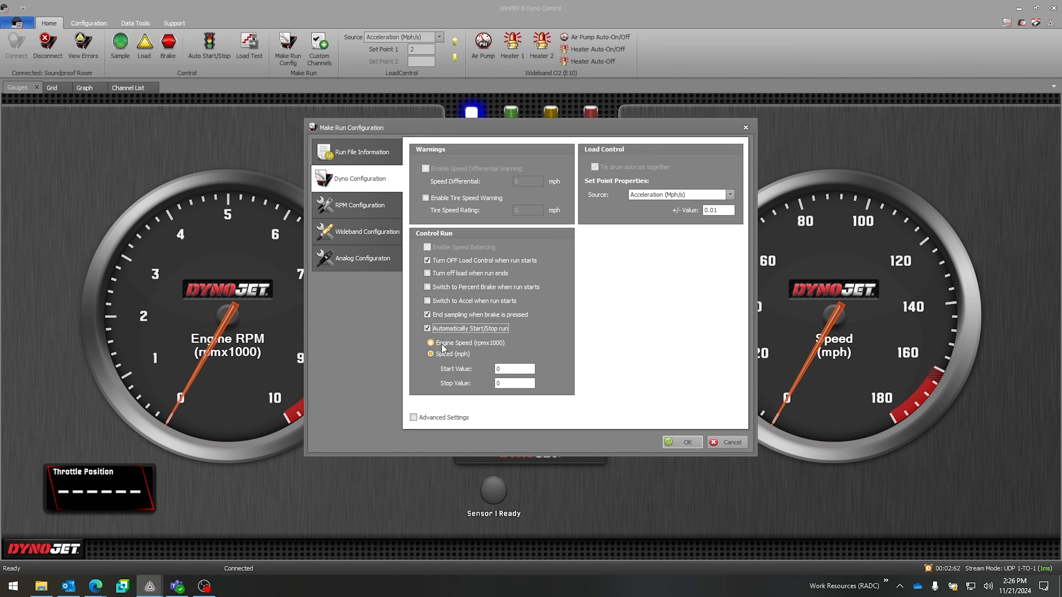
{"action": "left_click", "coordinate": [512, 368]}
{"action": "type", "text": "20"}
{"action": "key", "text": "Tab"}
{"action": "type", "text": "100"}
{"action": "key", "text": "Return"}
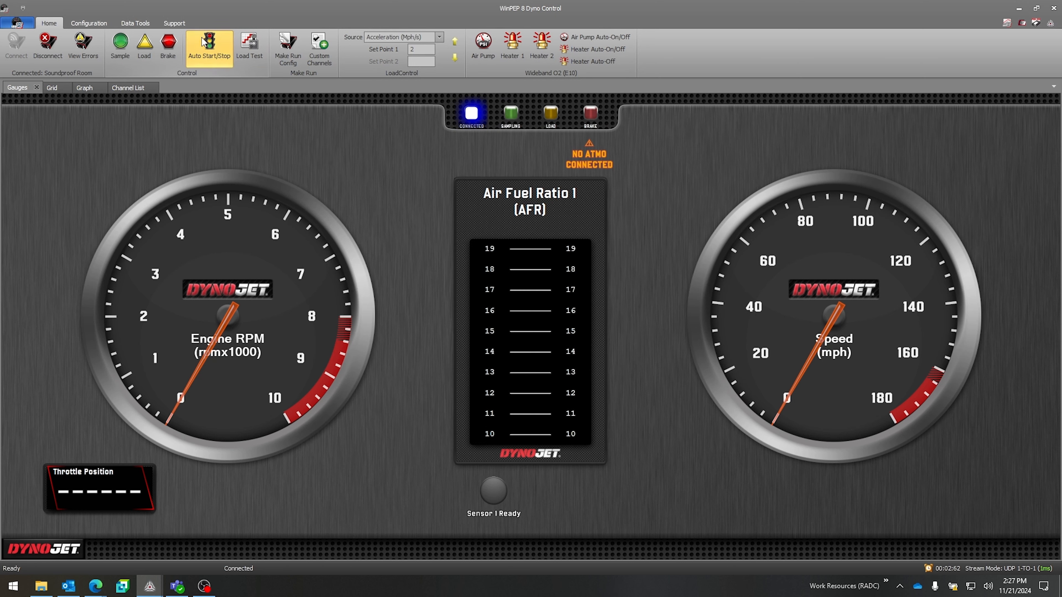
Step: Start sampling a run manually and stop it again
{"action": "left_click", "coordinate": [121, 45]}
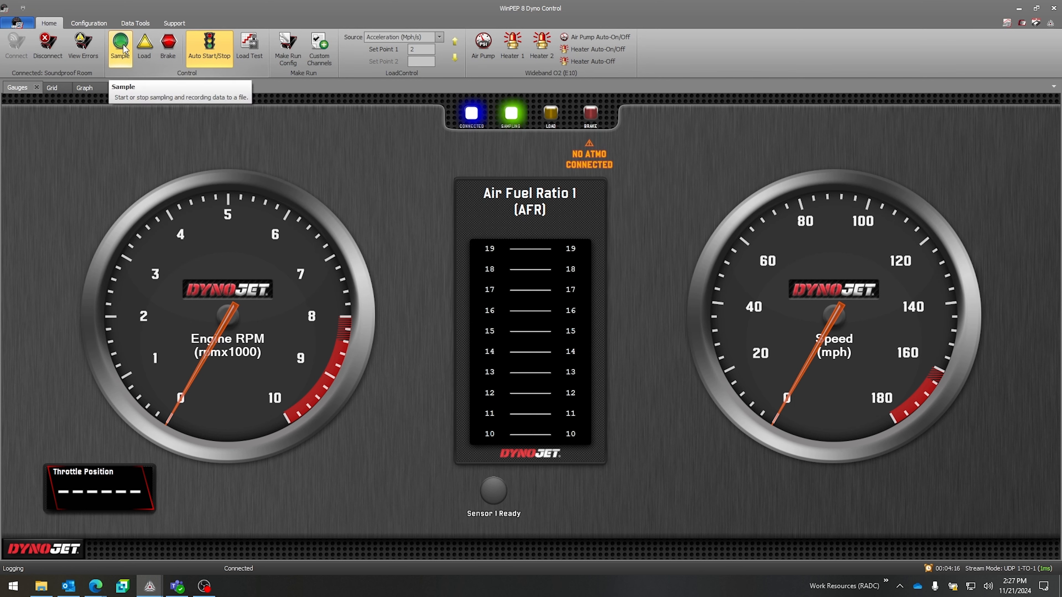
{"action": "left_click", "coordinate": [124, 49]}
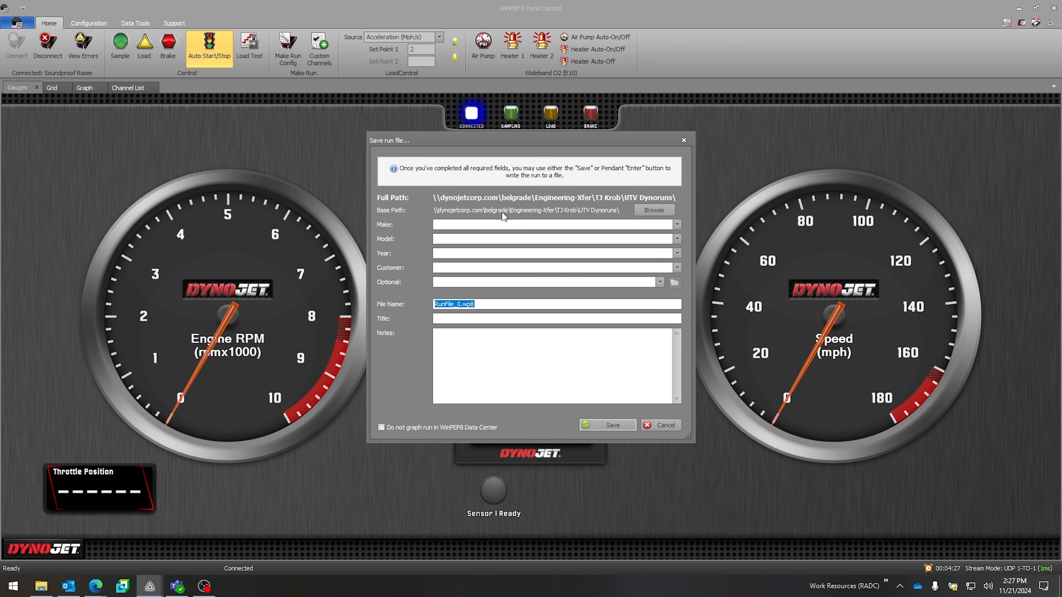
Step: Switch the load test on and off, and disable automatic start/stop
{"action": "left_click", "coordinate": [252, 52]}
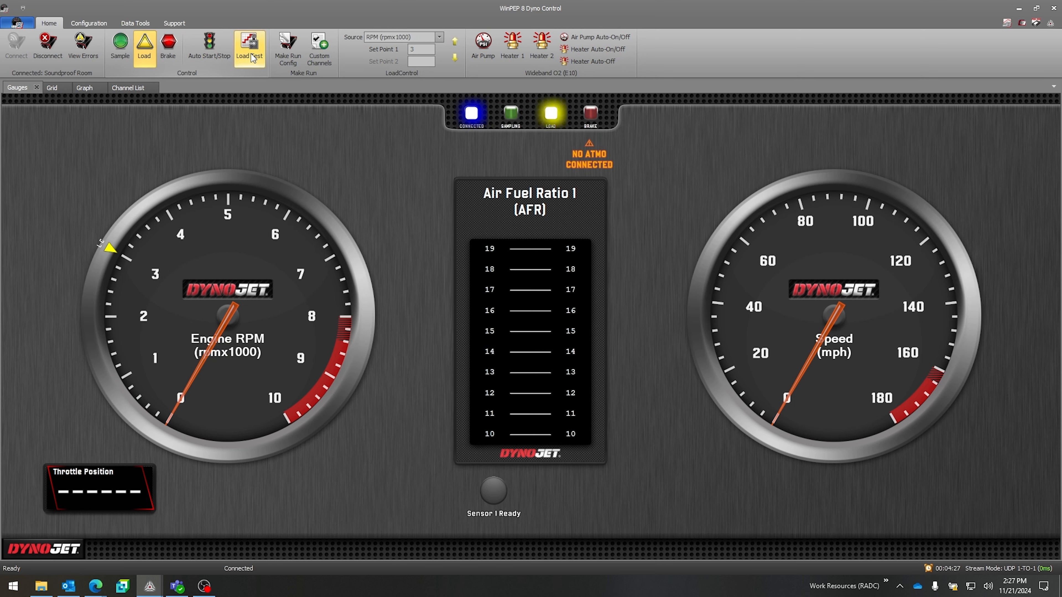
{"action": "left_click", "coordinate": [220, 54]}
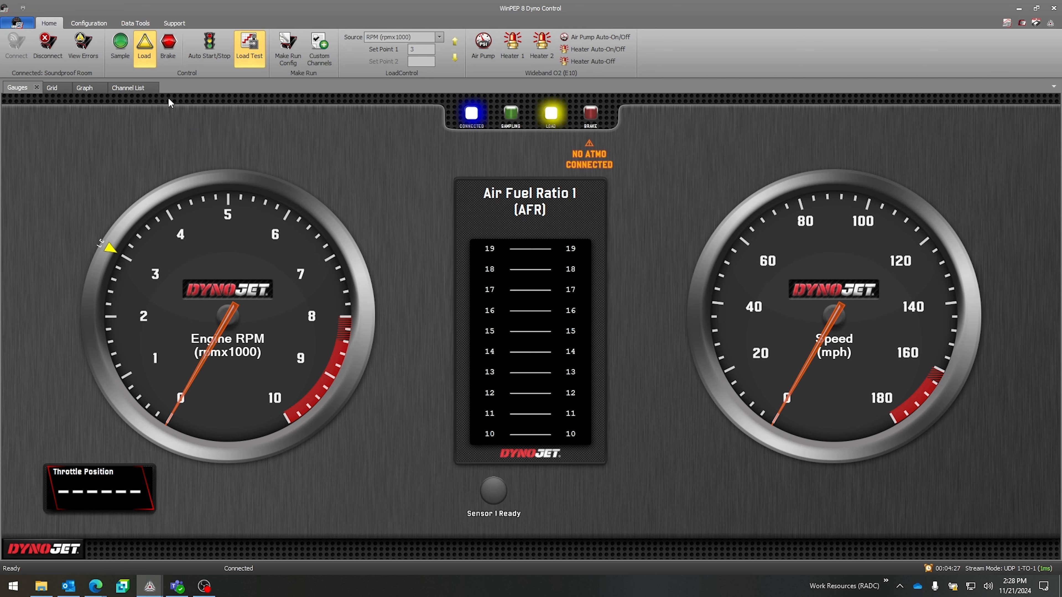
{"action": "left_click", "coordinate": [249, 60]}
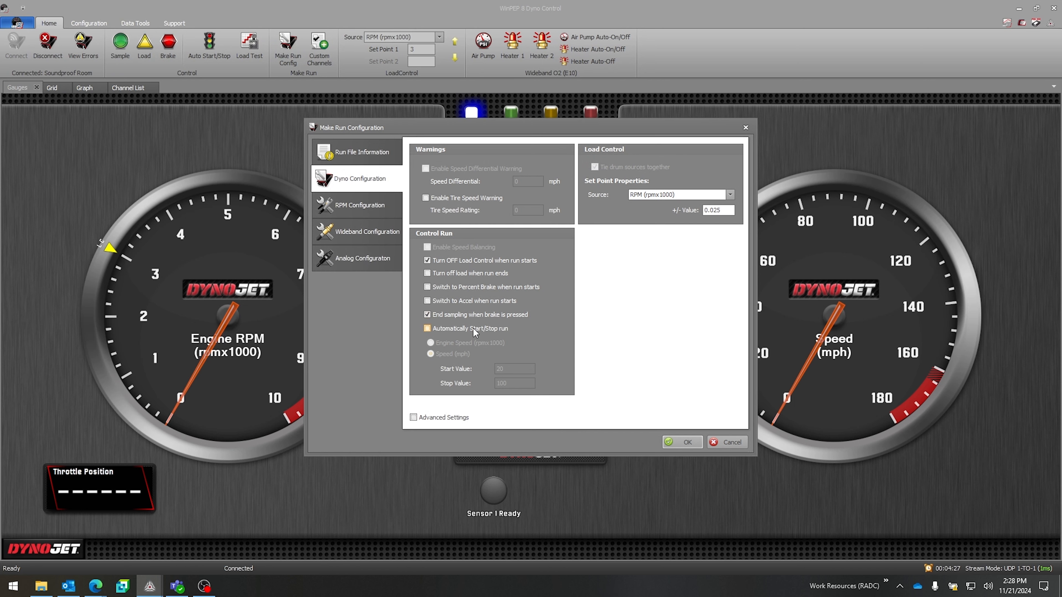
Step: Fill in the run file information with make Honda, model CBR600RR, year 2024 and customer Dynojet
{"action": "left_click", "coordinate": [370, 156]}
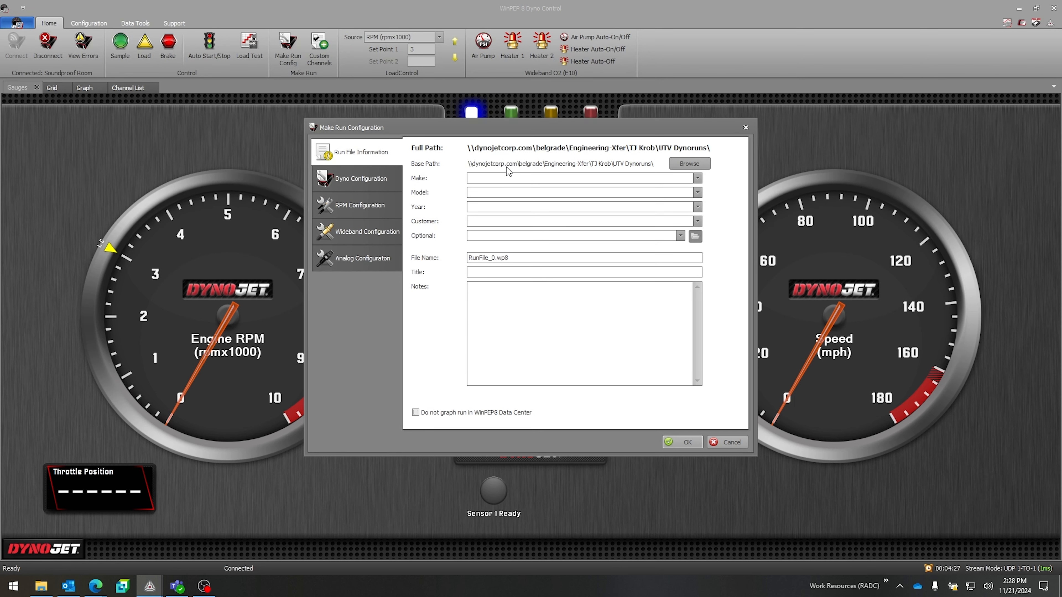
{"action": "left_click", "coordinate": [493, 177]}
{"action": "type", "text": "Honda"}
{"action": "type", "text": "C"}
{"action": "type", "text": "BR600RR"}
{"action": "key", "text": "Tab"}
{"action": "type", "text": "2024"}
{"action": "key", "text": "Tab"}
{"action": "type", "text": "Dynojet"}
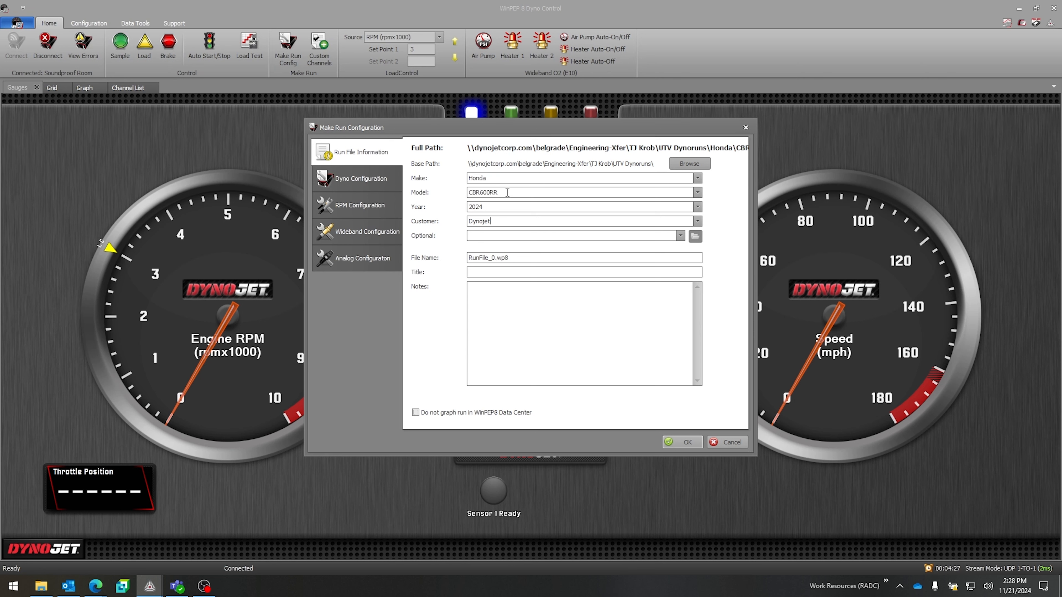
Step: Enable the tire speed warning in the dyno configuration and disable it again
{"action": "left_click", "coordinate": [359, 179]}
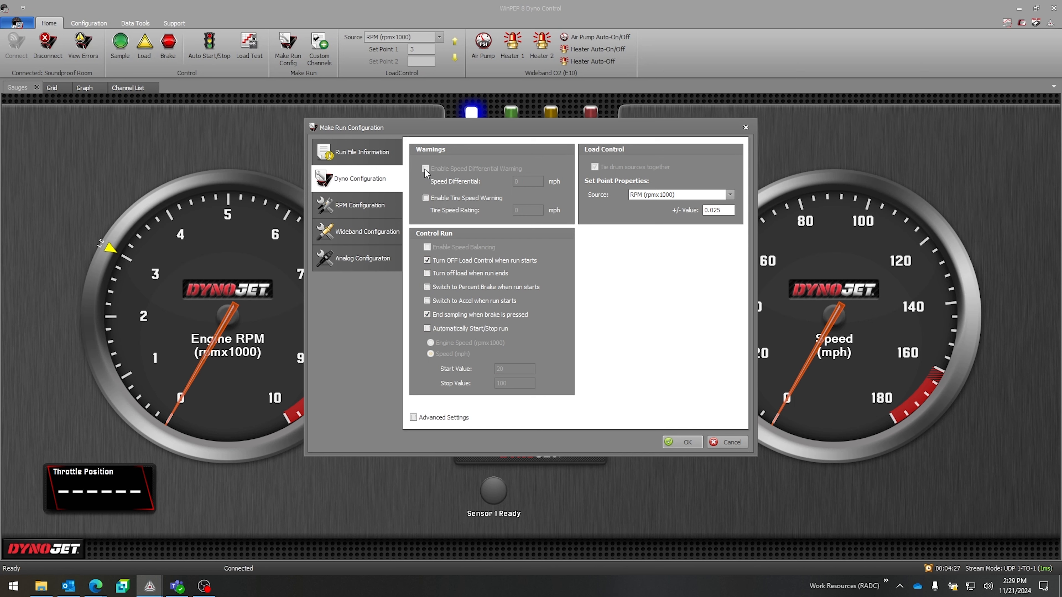
{"action": "left_click", "coordinate": [425, 198]}
{"action": "left_click", "coordinate": [518, 210]}
{"action": "left_click", "coordinate": [426, 197]}
Step: Disable turning off load control when the run starts and ending sampling when the brake is pressed
{"action": "left_click", "coordinate": [452, 261]}
{"action": "left_click", "coordinate": [490, 272]}
{"action": "left_click", "coordinate": [487, 288]}
{"action": "left_click", "coordinate": [467, 300]}
{"action": "left_click", "coordinate": [464, 287]}
{"action": "left_click", "coordinate": [471, 318]}
Step: Set the load control set point source to Speed with a +/- value of 5
{"action": "left_click", "coordinate": [730, 194]}
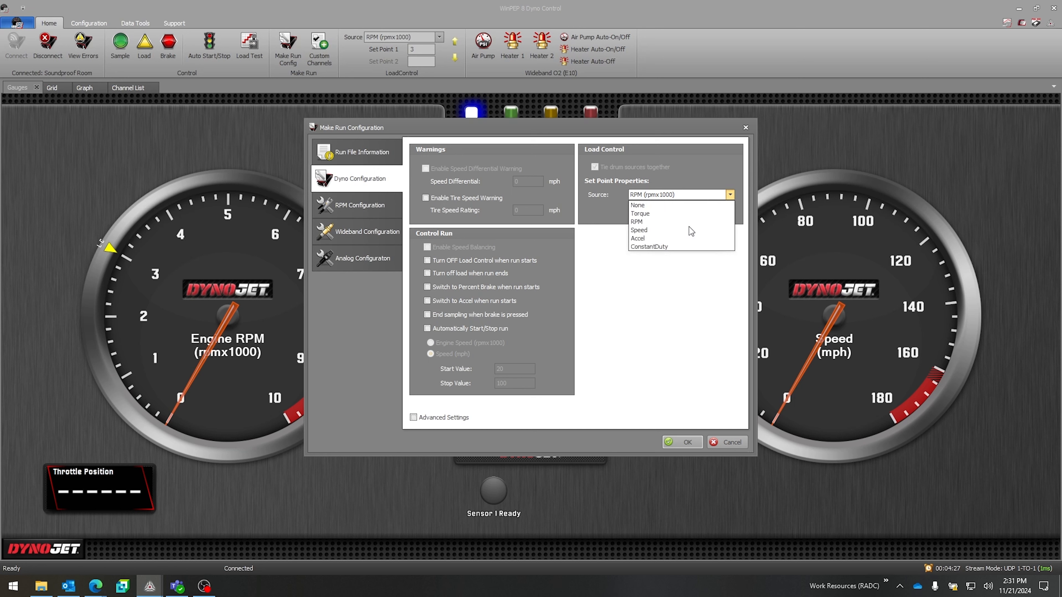
{"action": "left_click", "coordinate": [688, 230]}
{"action": "double_click", "coordinate": [708, 210]}
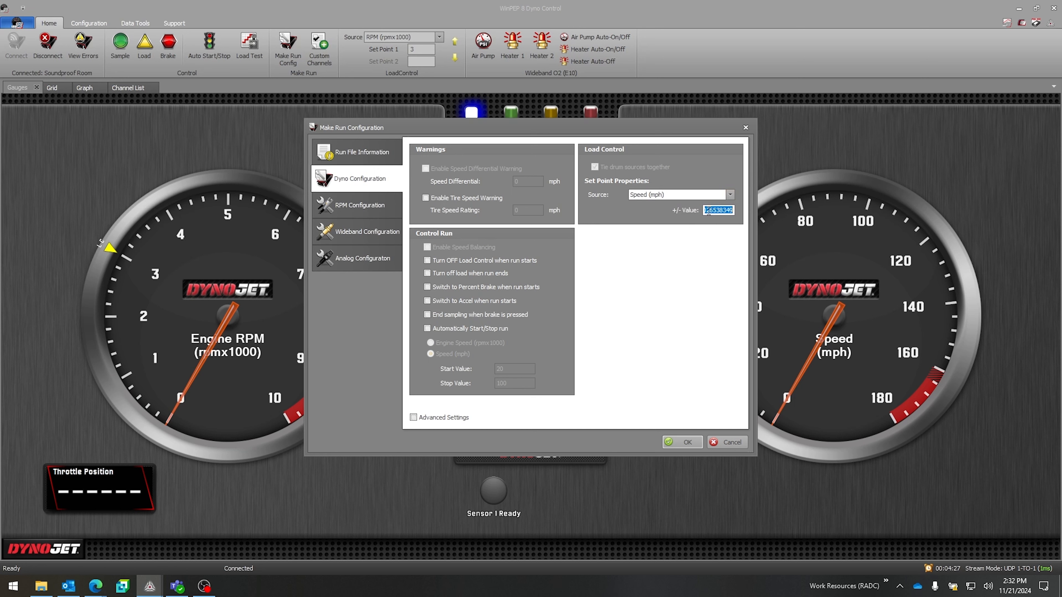
{"action": "type", "text": "5"}
Step: Set the load control set point source to RPM with a +/- value of 1
{"action": "left_click", "coordinate": [654, 198]}
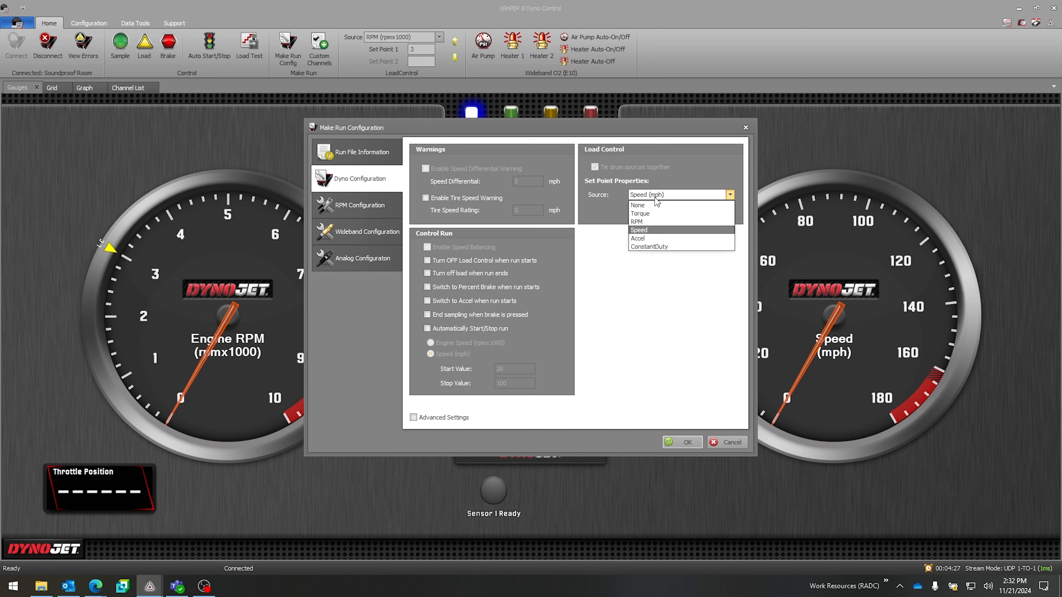
{"action": "left_click", "coordinate": [671, 222]}
{"action": "double_click", "coordinate": [718, 210]}
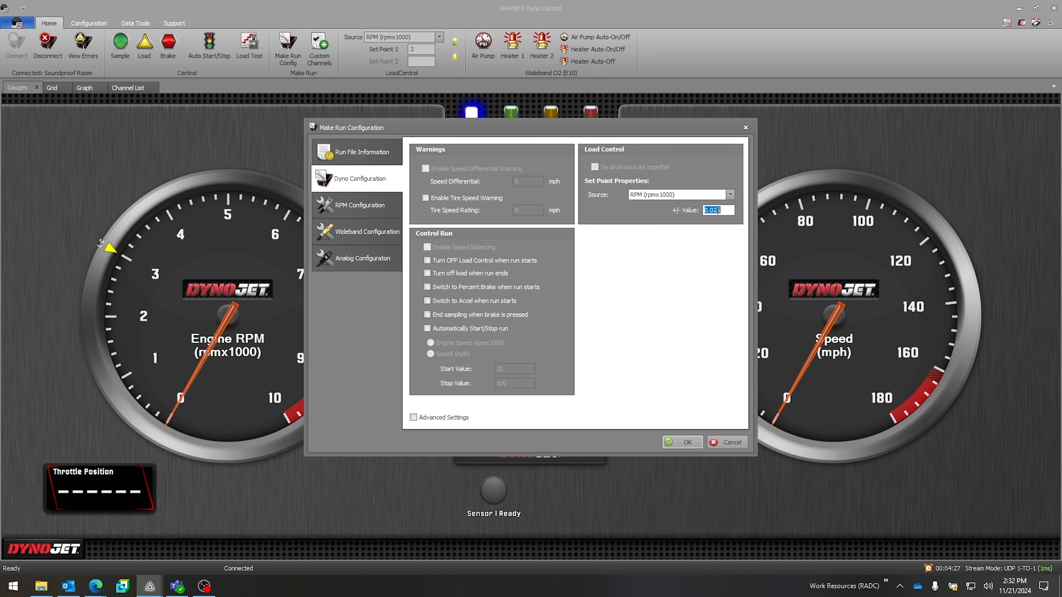
{"action": "left_click", "coordinate": [721, 211]}
{"action": "left_click_drag", "start_coordinate": [721, 211], "coordinate": [704, 210]}
{"action": "type", "text": "1"}
Step: Set the load control set point source to Accel with a +/- value of 2
{"action": "left_click", "coordinate": [680, 196]}
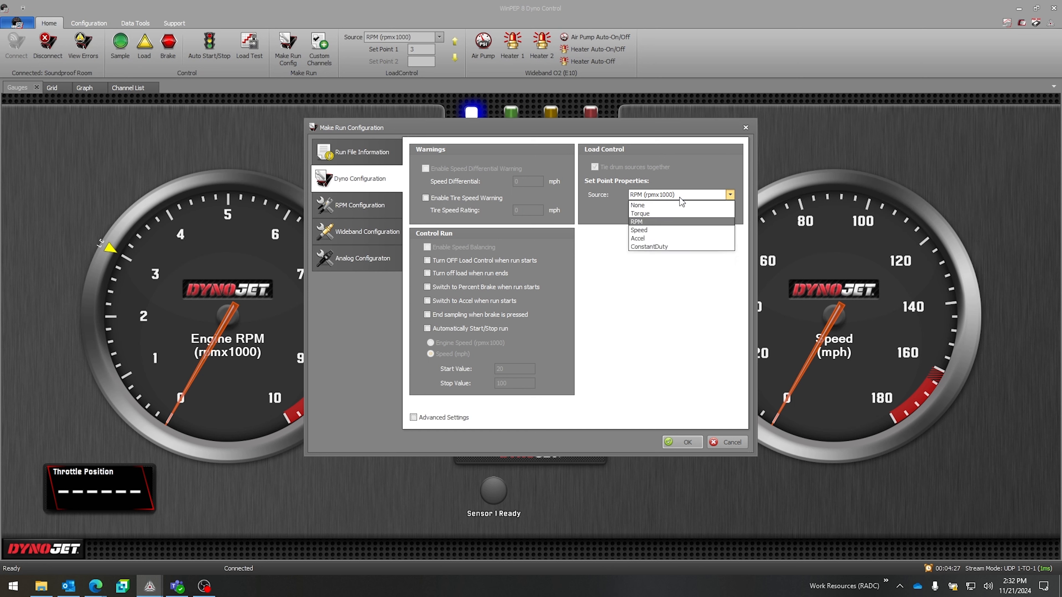
{"action": "left_click", "coordinate": [674, 239]}
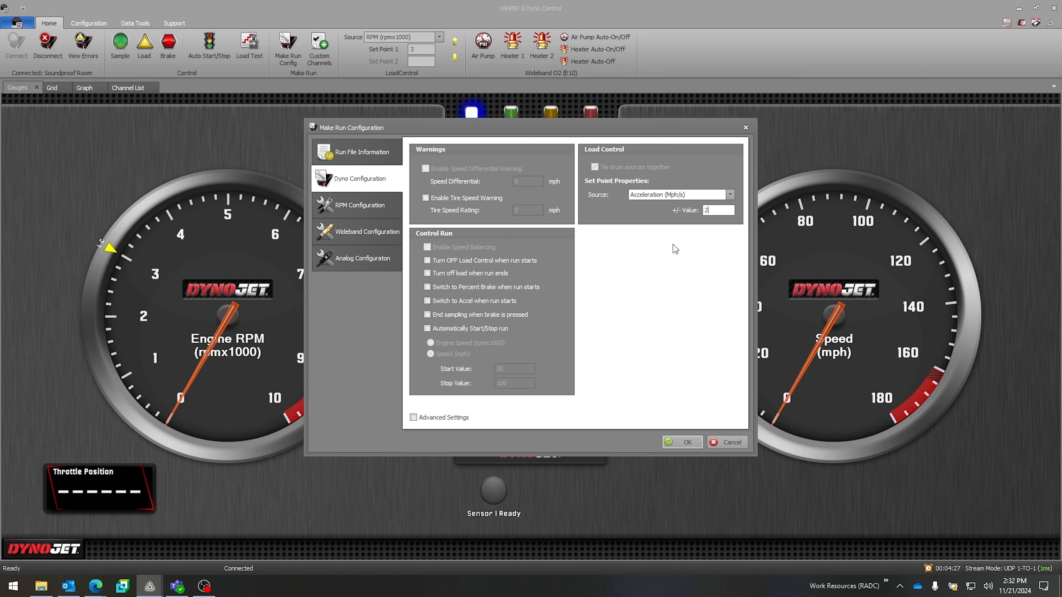
Step: Set the RPM source to Inductive 1 and choose Inductive Filter D in the RPM configuration
{"action": "left_click", "coordinate": [353, 207]}
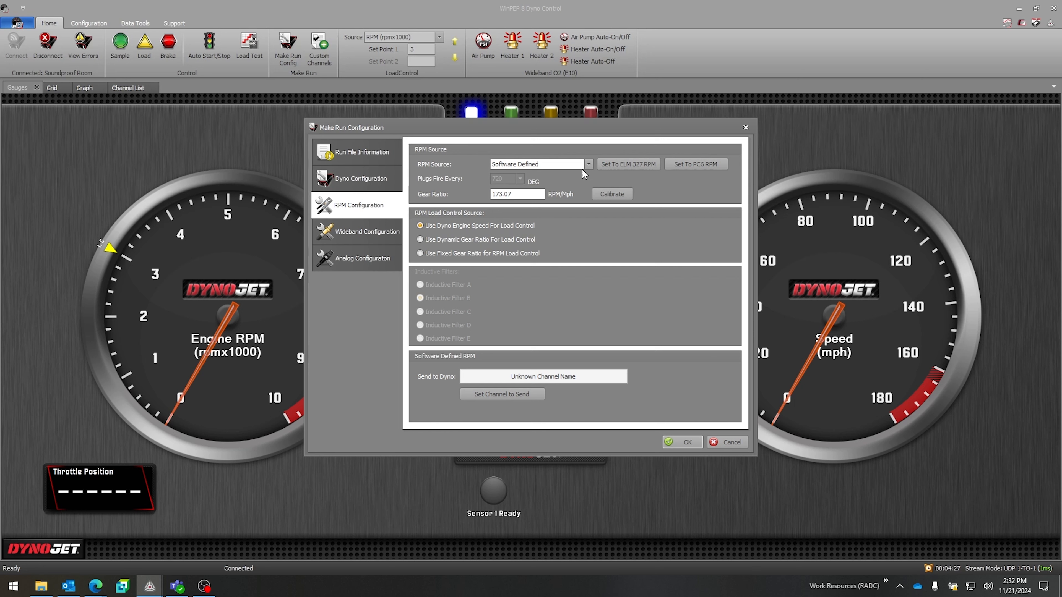
{"action": "left_click", "coordinate": [588, 164]}
{"action": "scroll", "coordinate": [543, 179], "scroll_direction": "up", "scroll_amount": 1}
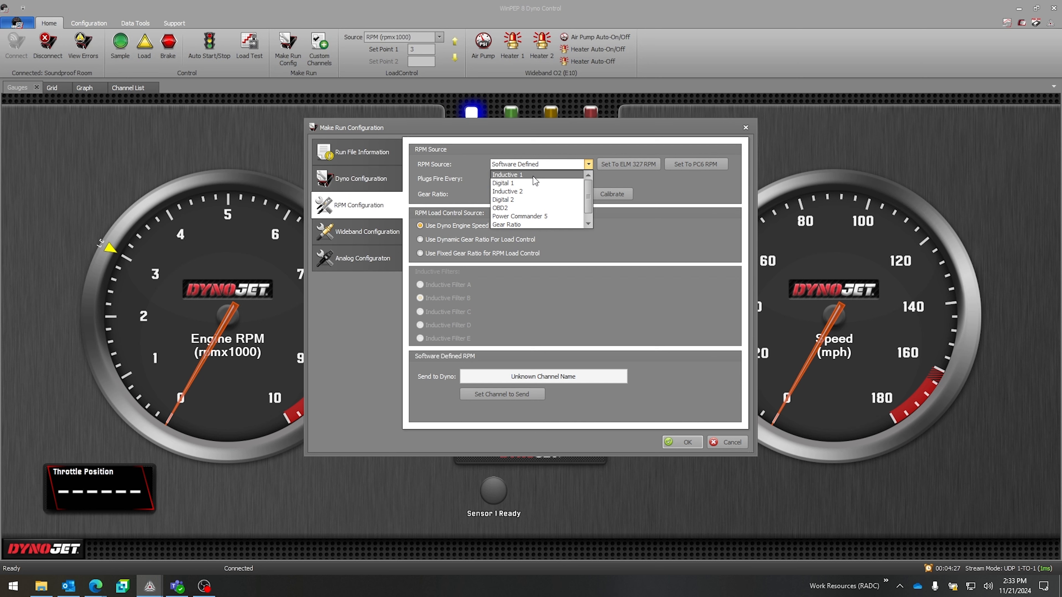
{"action": "left_click", "coordinate": [531, 173]}
{"action": "left_click", "coordinate": [531, 165]}
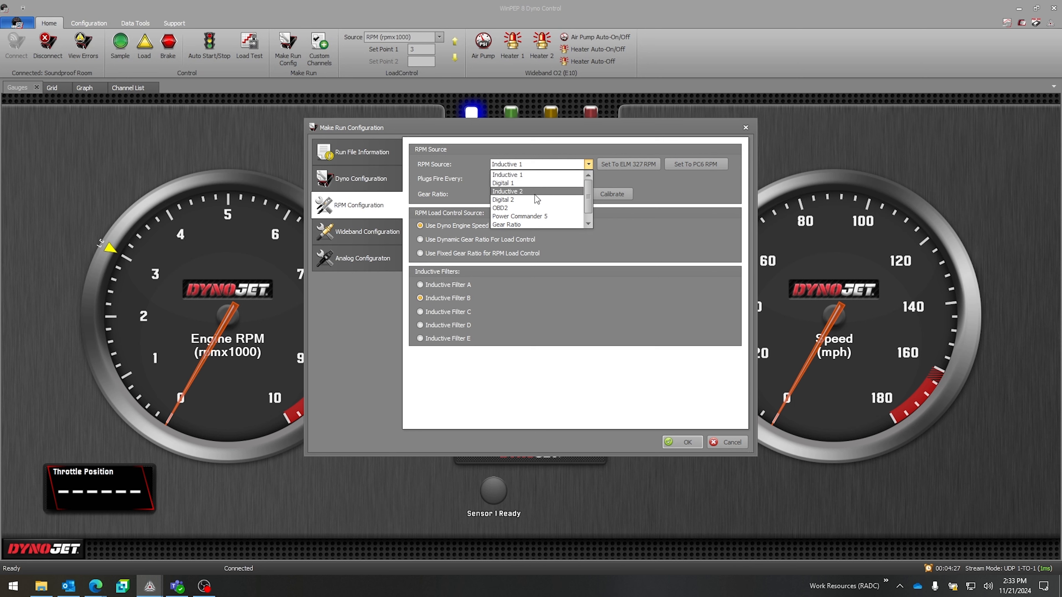
{"action": "left_click", "coordinate": [532, 165]}
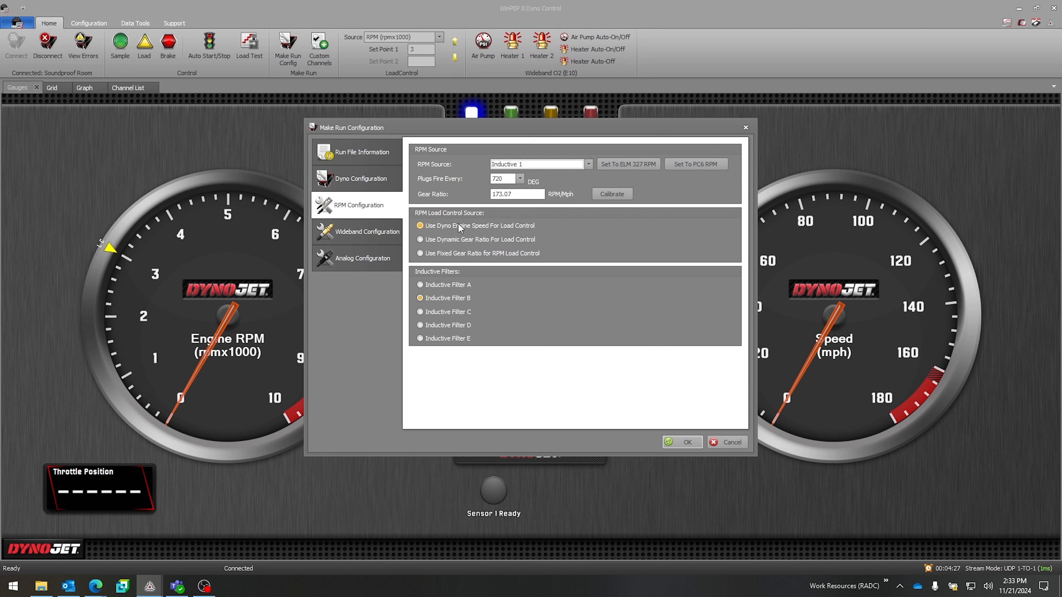
{"action": "left_click", "coordinate": [435, 285]}
{"action": "left_click", "coordinate": [443, 324]}
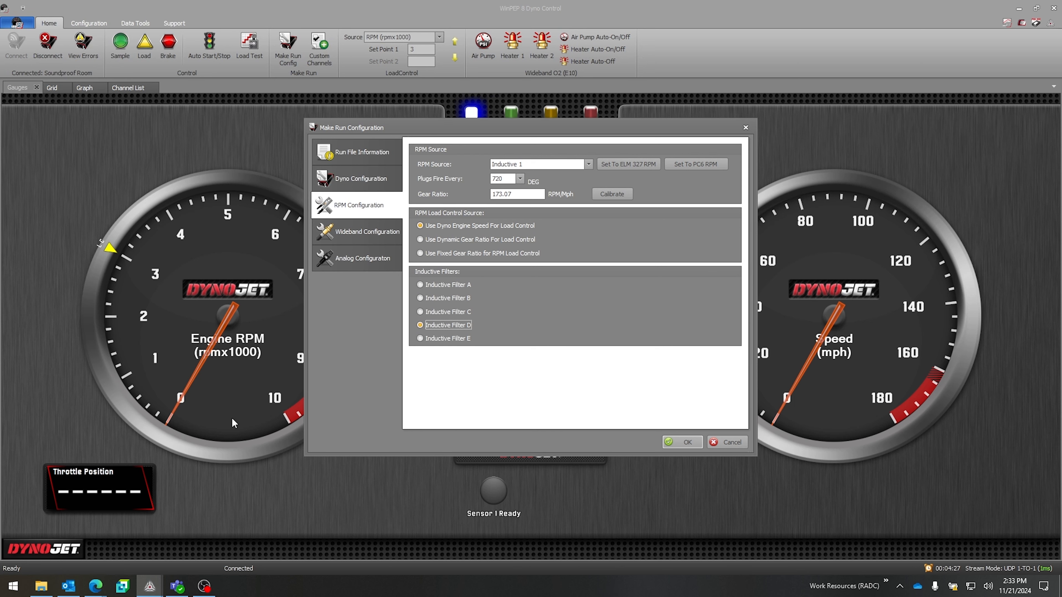
Step: Set the RPM source to the ELM 327 engine RPM, and try setting it to the PC6 RPM
{"action": "left_click", "coordinate": [611, 168]}
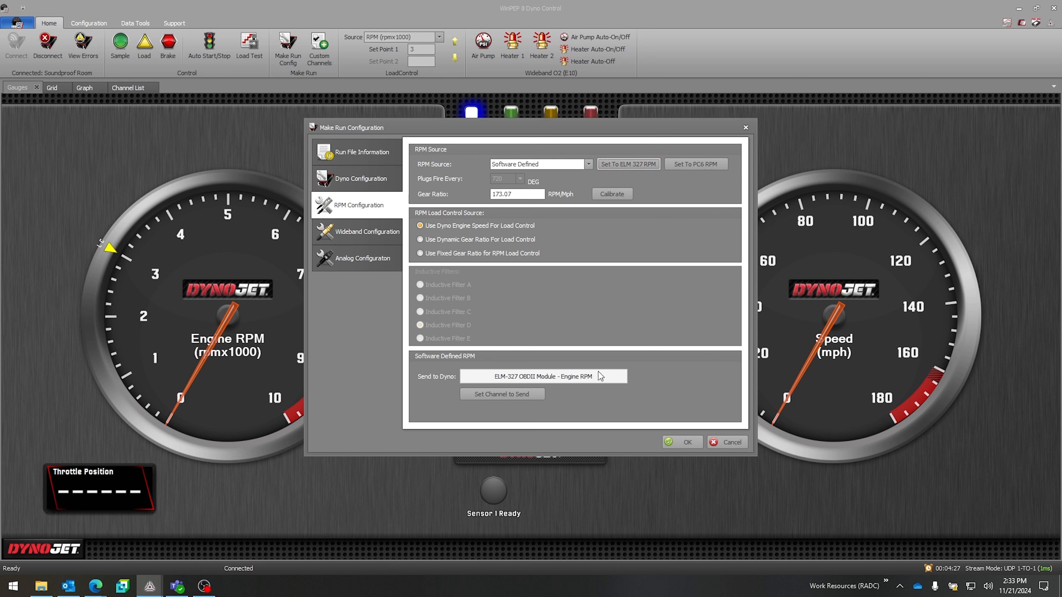
{"action": "left_click", "coordinate": [683, 166]}
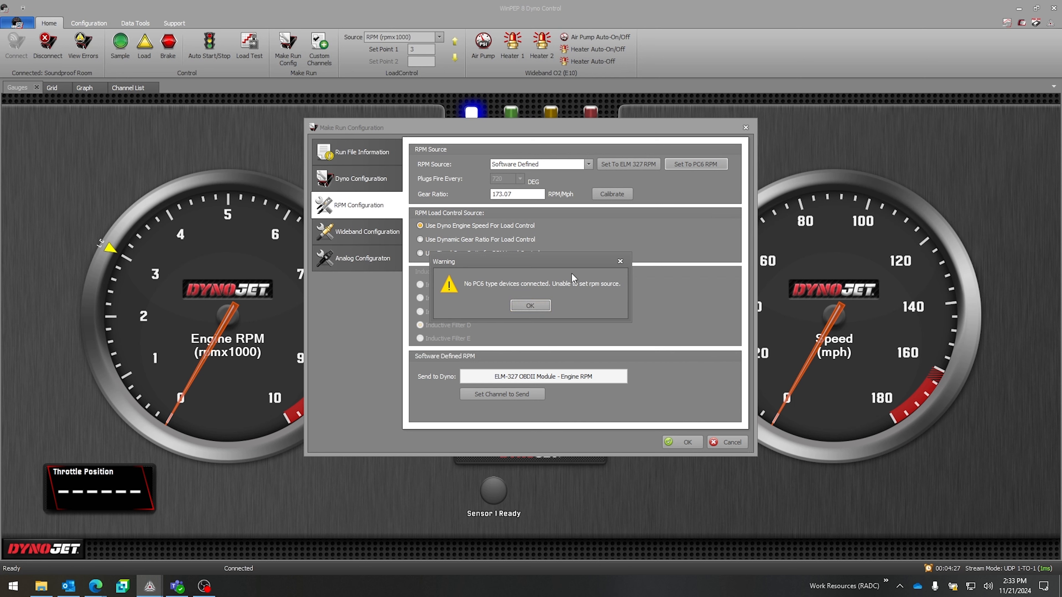
{"action": "left_click", "coordinate": [528, 306]}
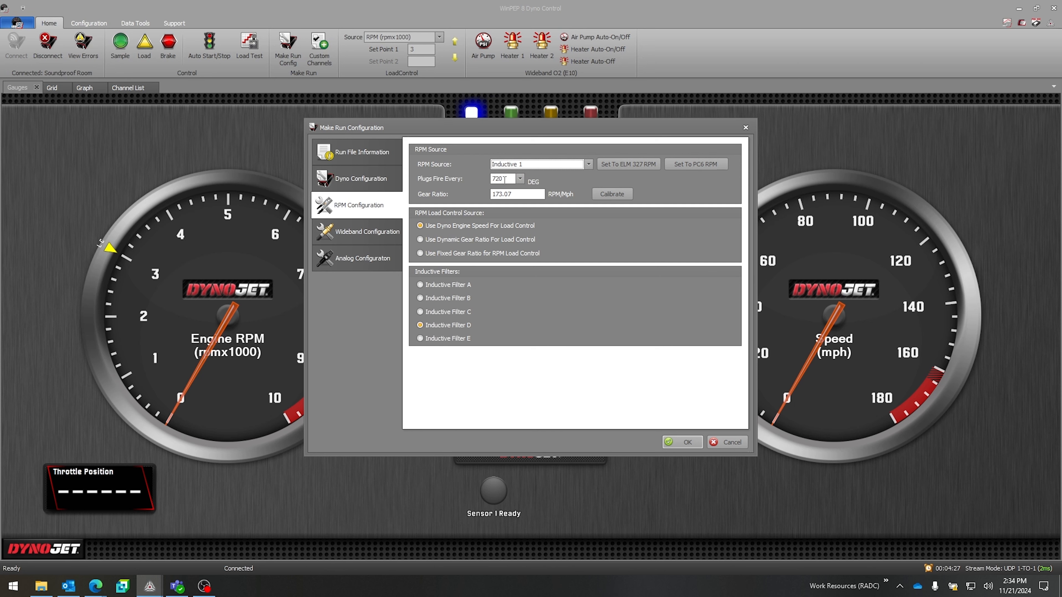
Step: View the Plugs Fire Every options and try to calibrate the gear ratio with a target of 2000 RPM
{"action": "left_click", "coordinate": [519, 179]}
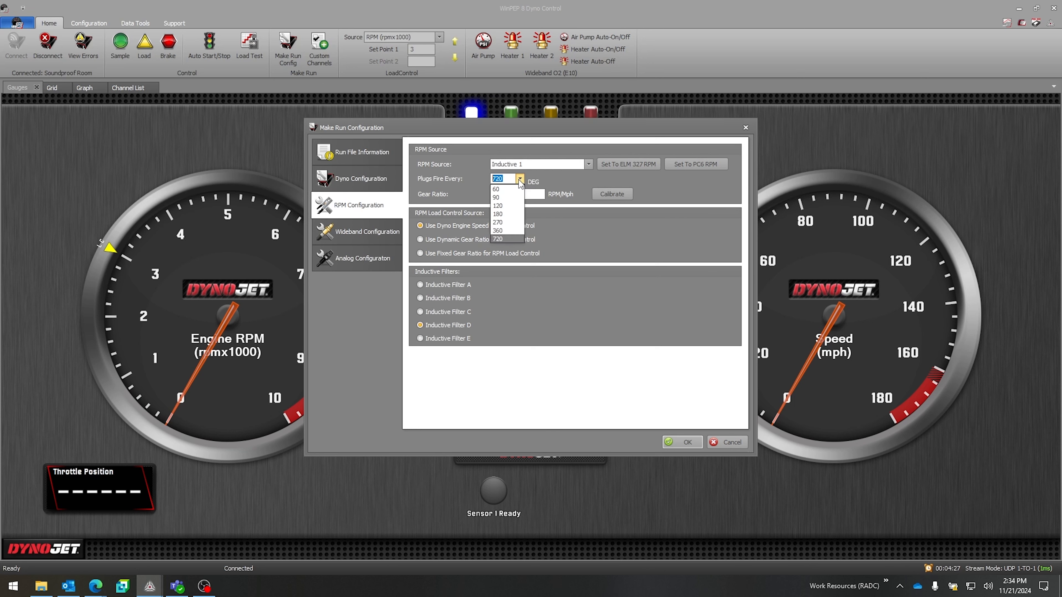
{"action": "left_click", "coordinate": [573, 216]}
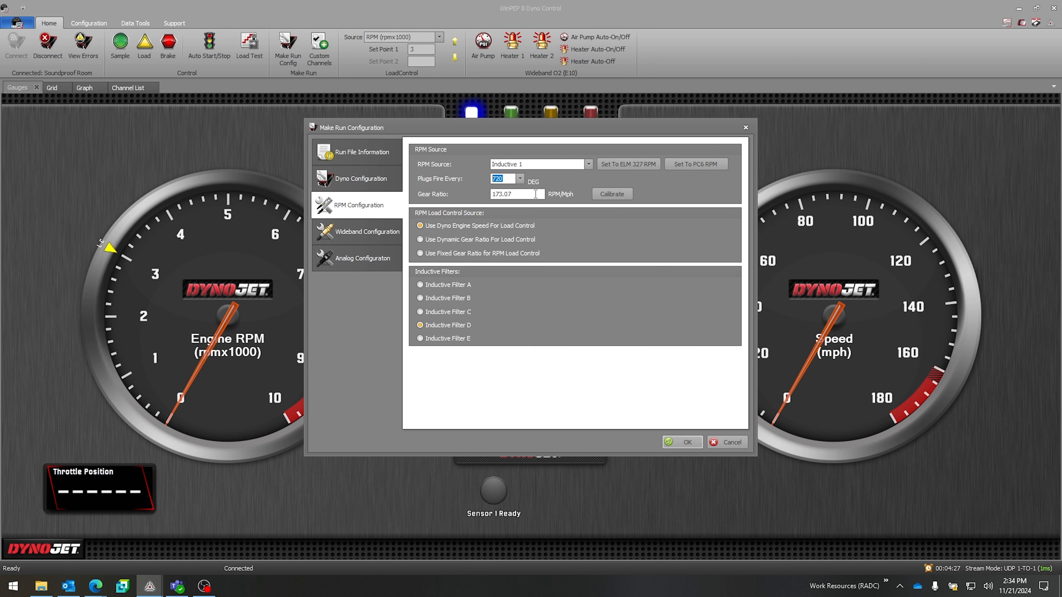
{"action": "left_click", "coordinate": [622, 199]}
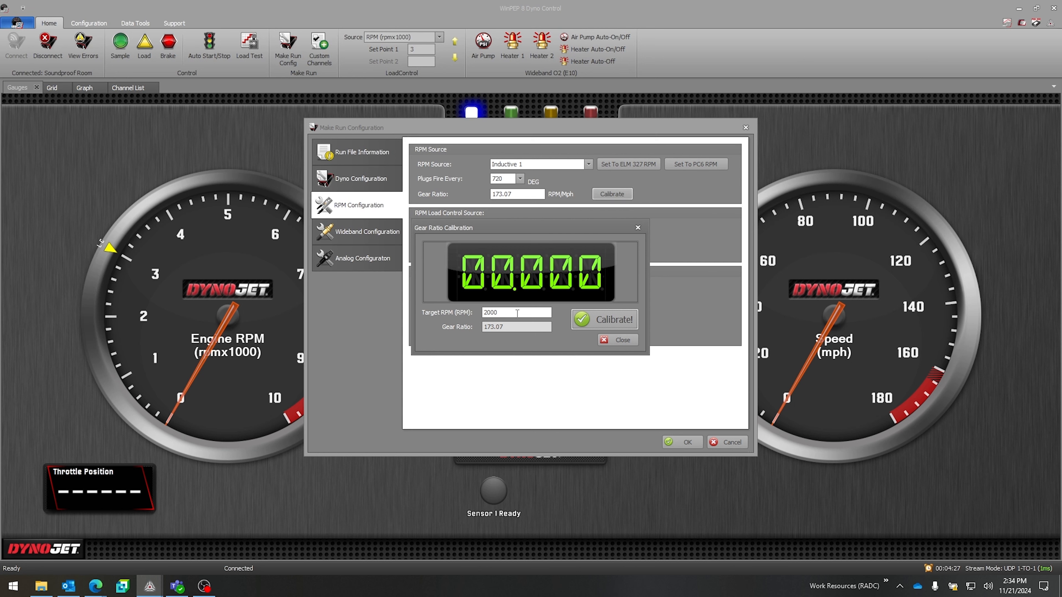
{"action": "left_click", "coordinate": [592, 320]}
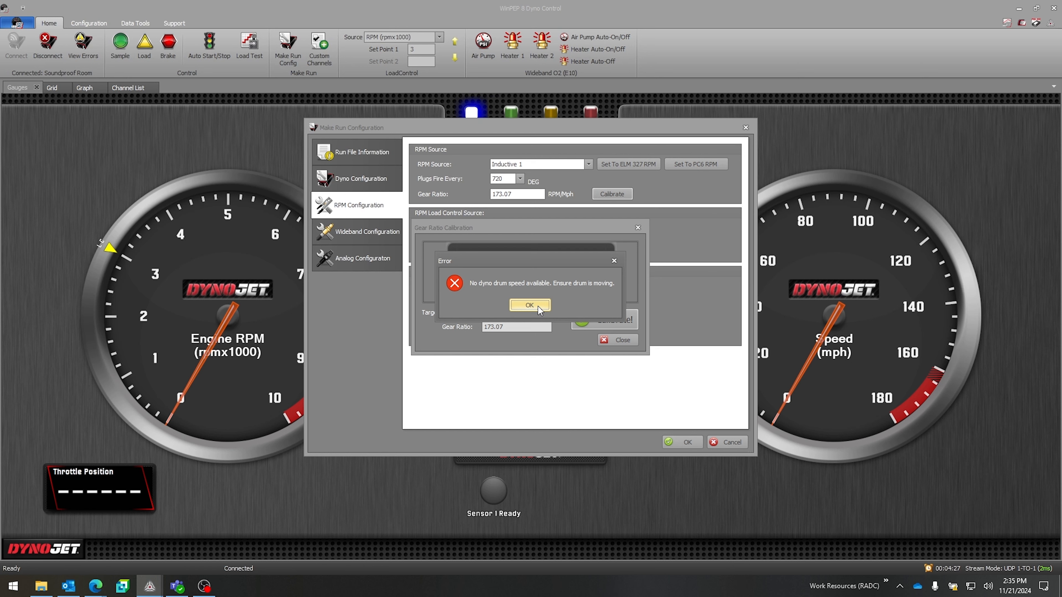
{"action": "left_click", "coordinate": [530, 305]}
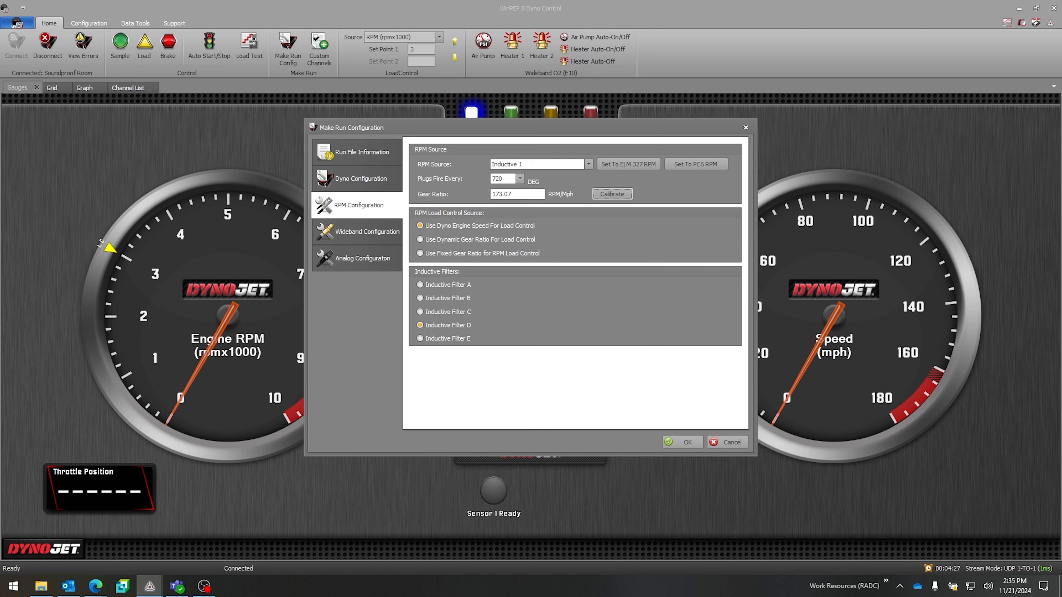
Step: Try Digital 1, OBD2, ELM 327 and Power Commander 5 as the RPM source
{"action": "left_click", "coordinate": [527, 164]}
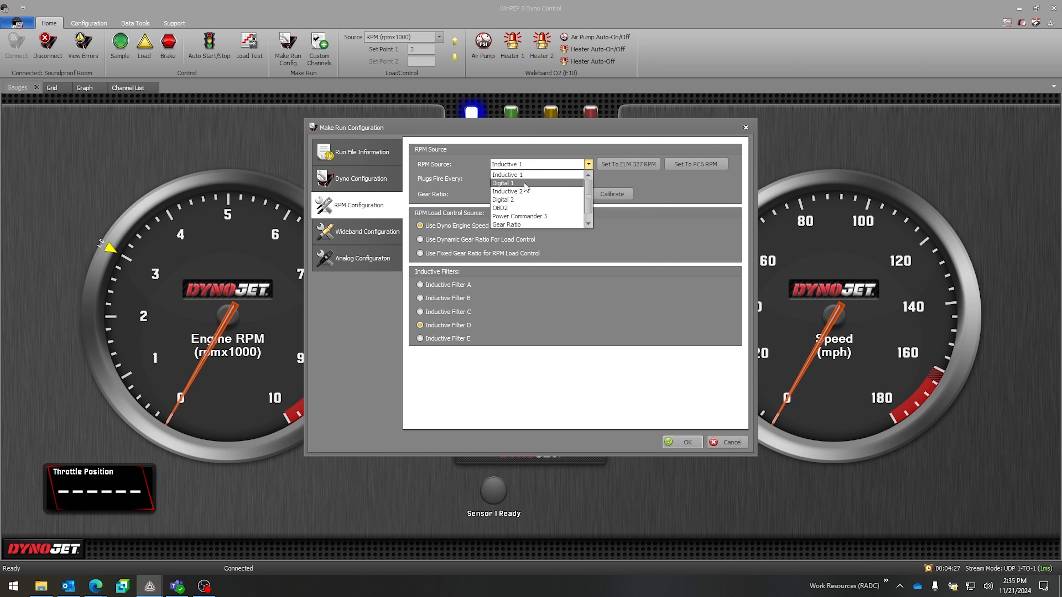
{"action": "left_click", "coordinate": [525, 184]}
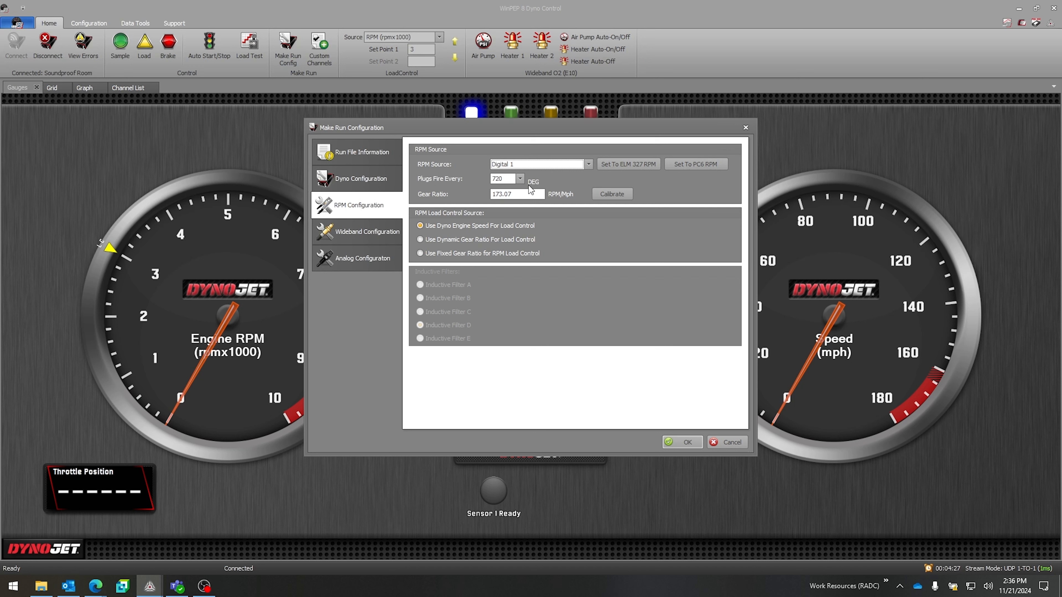
{"action": "left_click", "coordinate": [531, 164]}
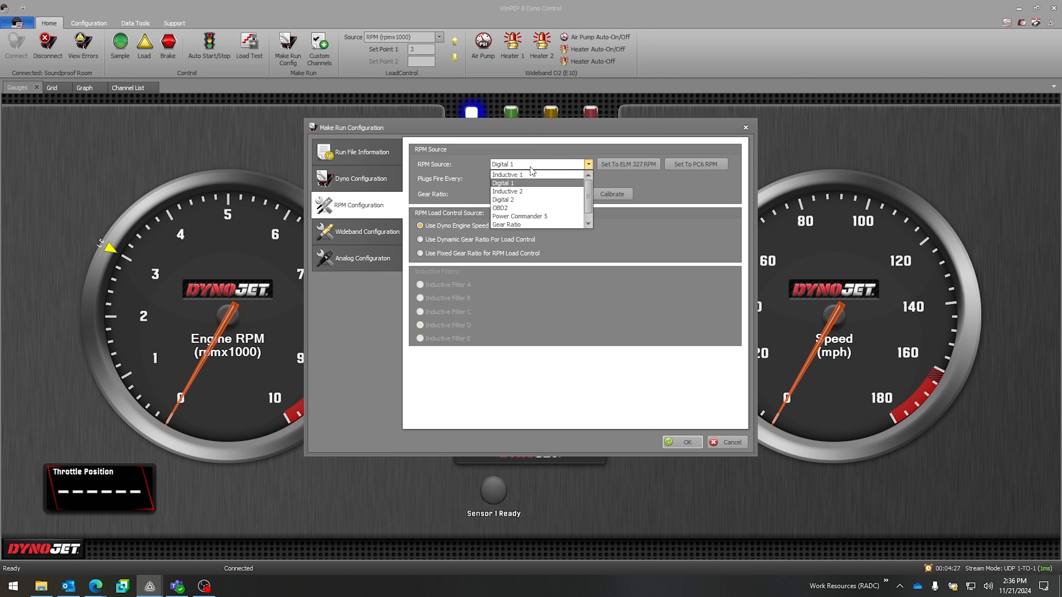
{"action": "left_click", "coordinate": [529, 208]}
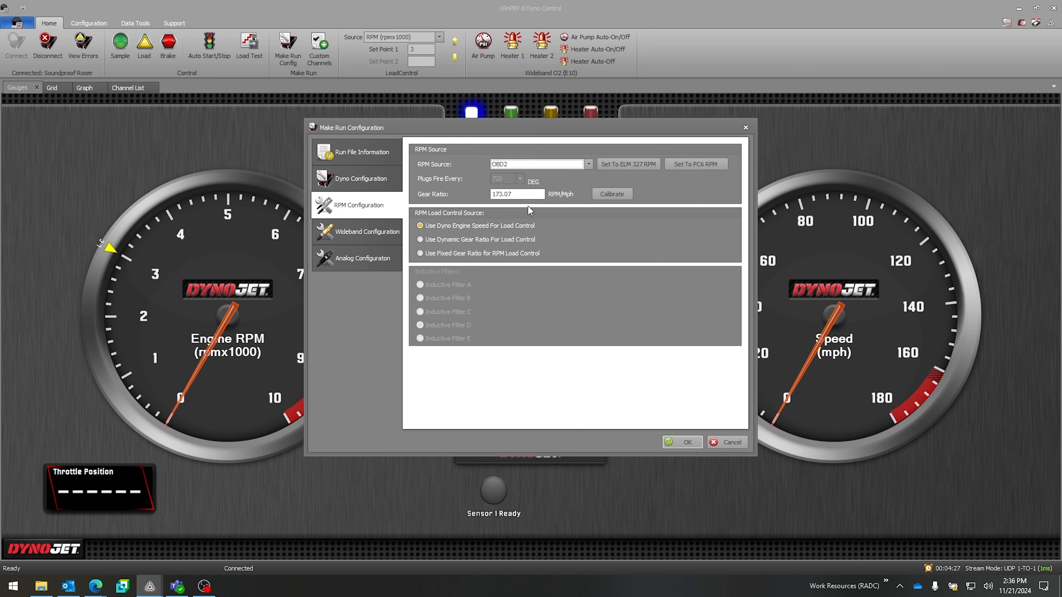
{"action": "left_click", "coordinate": [626, 169]}
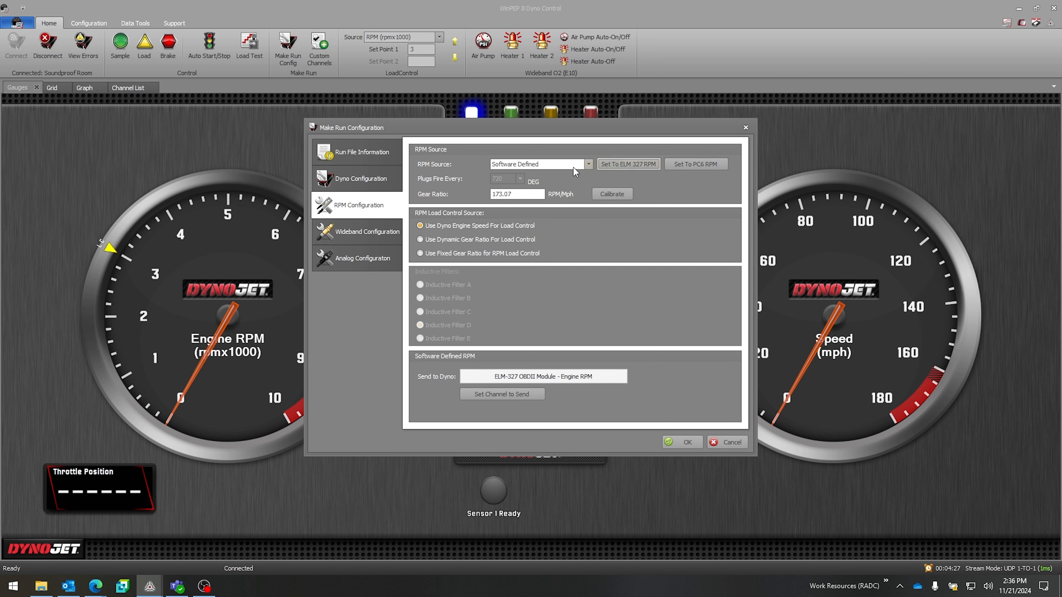
{"action": "left_click", "coordinate": [588, 164]}
{"action": "left_click", "coordinate": [531, 199]}
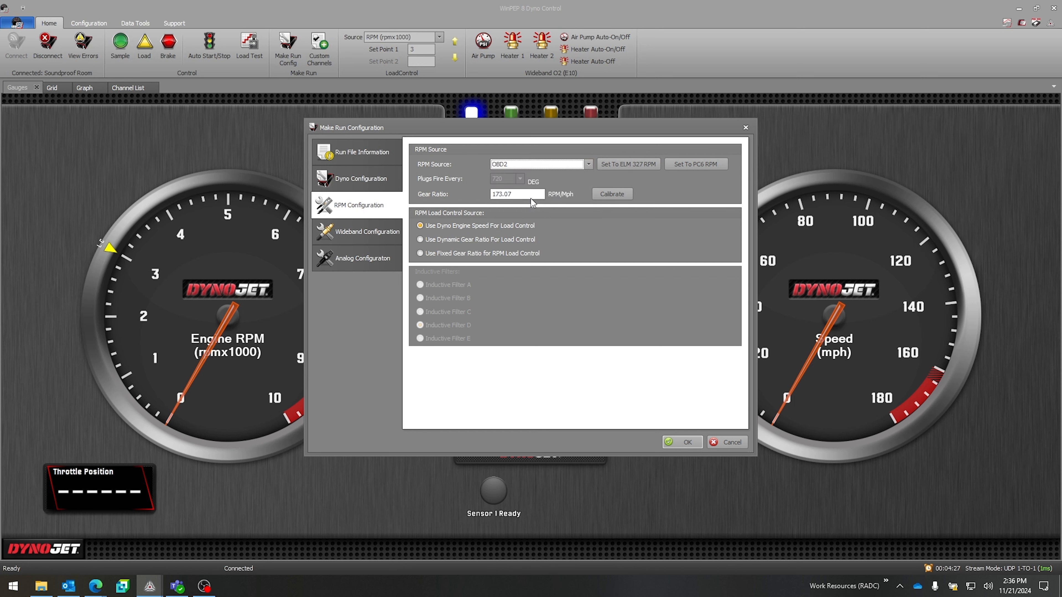
{"action": "scroll", "coordinate": [541, 171], "scroll_direction": "down", "scroll_amount": 2}
Step: Set the RPM source to Software Defined and view the channel selection for the RPM sent to the dyno, keeping the existing channel
{"action": "left_click", "coordinate": [559, 167]}
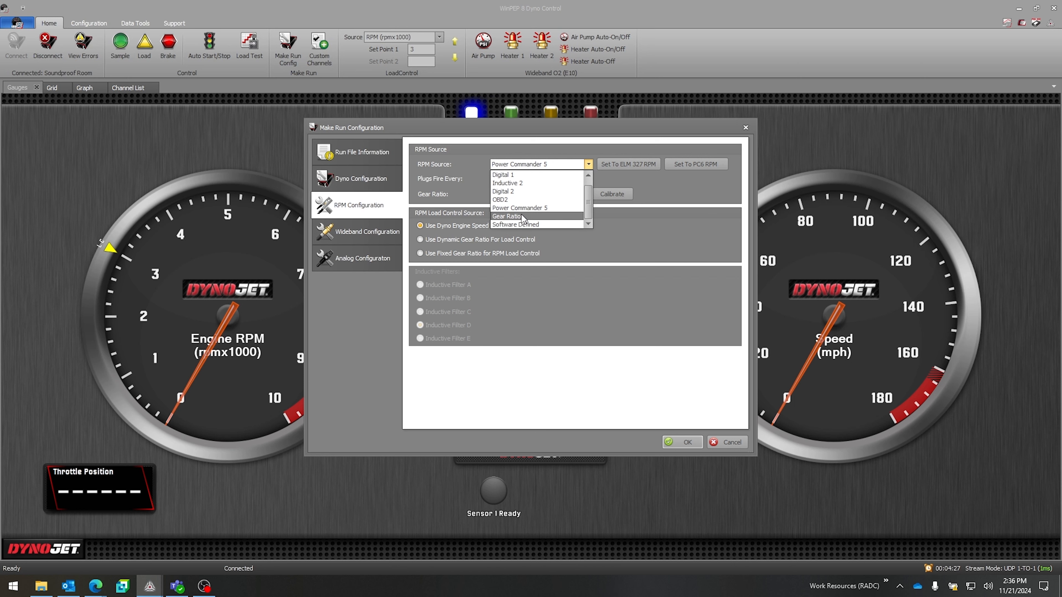
{"action": "left_click", "coordinate": [542, 223]}
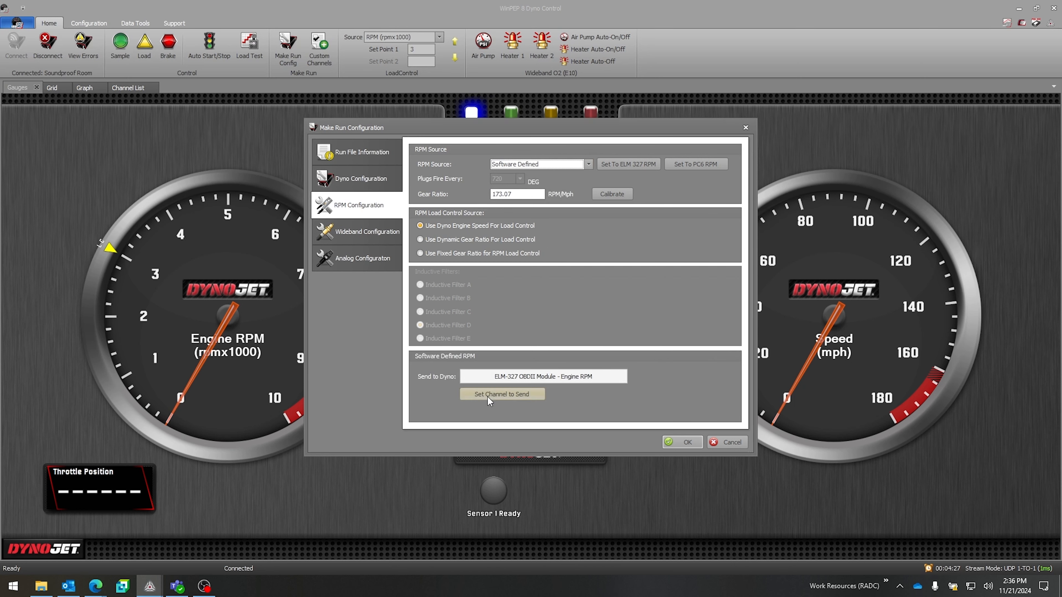
{"action": "left_click", "coordinate": [500, 396]}
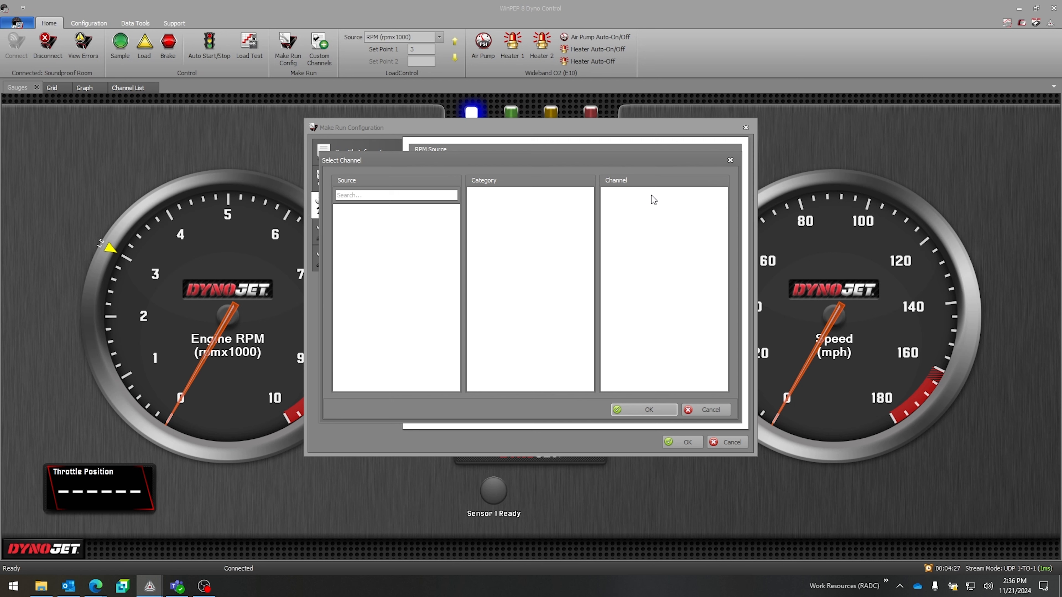
{"action": "left_click", "coordinate": [707, 414]}
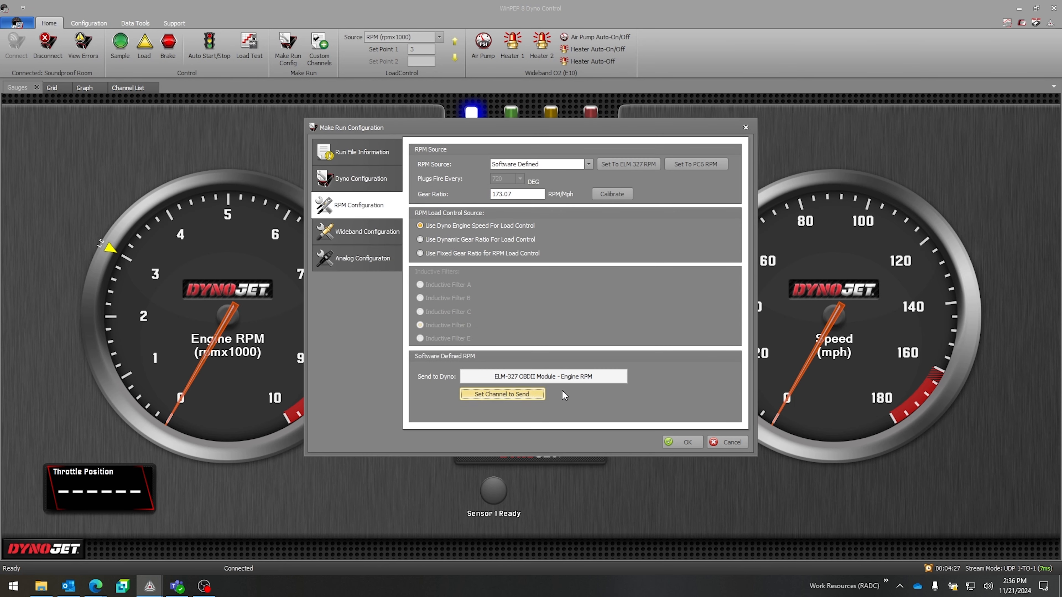
Step: In the wideband configuration, try automatic air pump switching with the When Engine Or Drum criterion, and disable it again
{"action": "left_click", "coordinate": [358, 244]}
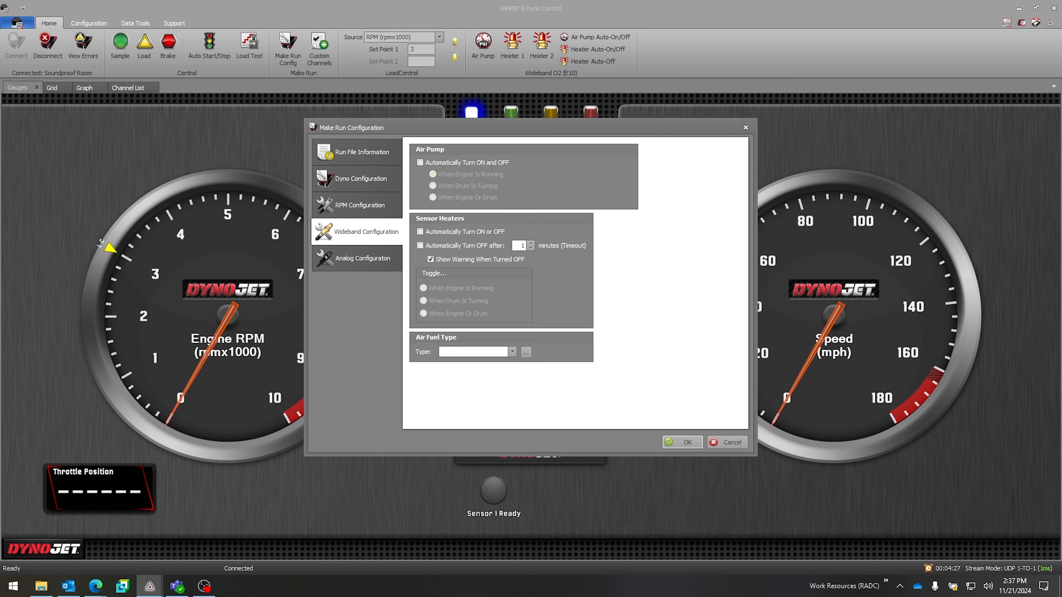
{"action": "left_click", "coordinate": [445, 167]}
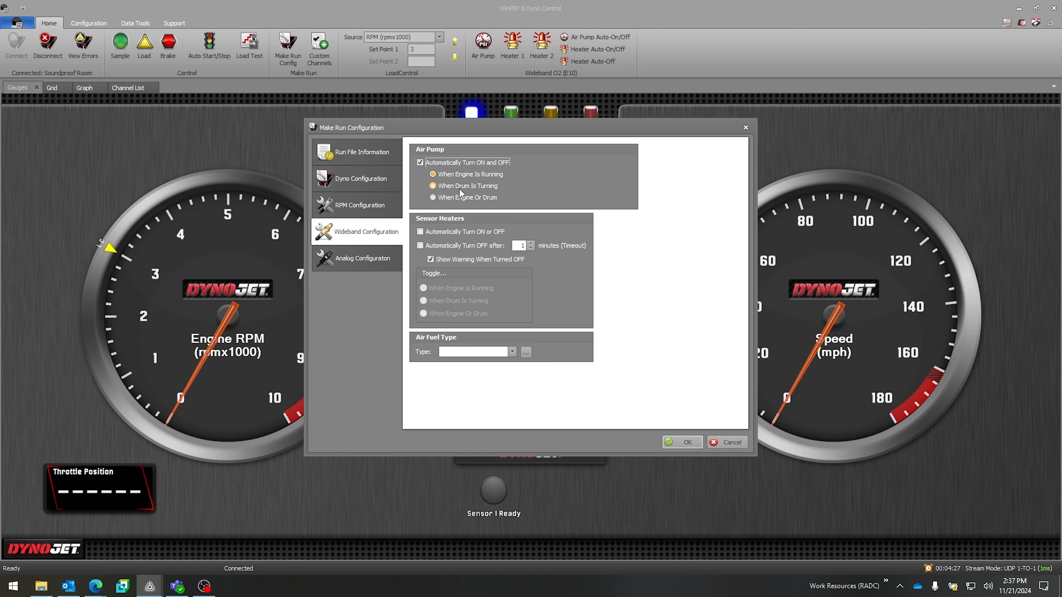
{"action": "left_click", "coordinate": [458, 195]}
{"action": "left_click", "coordinate": [422, 163]}
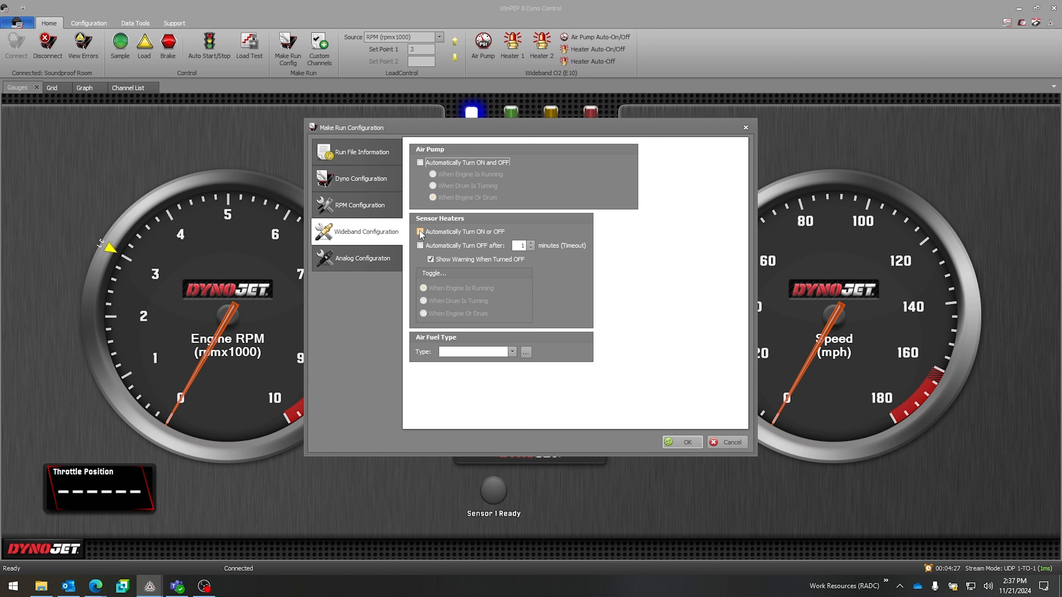
Step: Try the sensor heaters' automatic on/off and timed turn-off options, and disable both again
{"action": "left_click", "coordinate": [420, 231]}
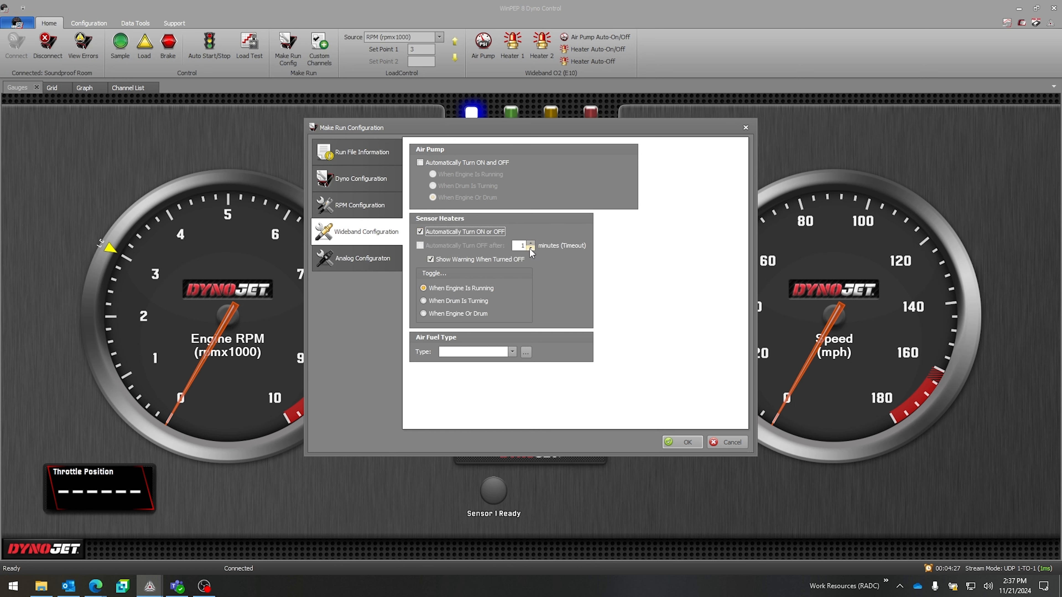
{"action": "left_click", "coordinate": [421, 232]}
{"action": "left_click", "coordinate": [421, 246]}
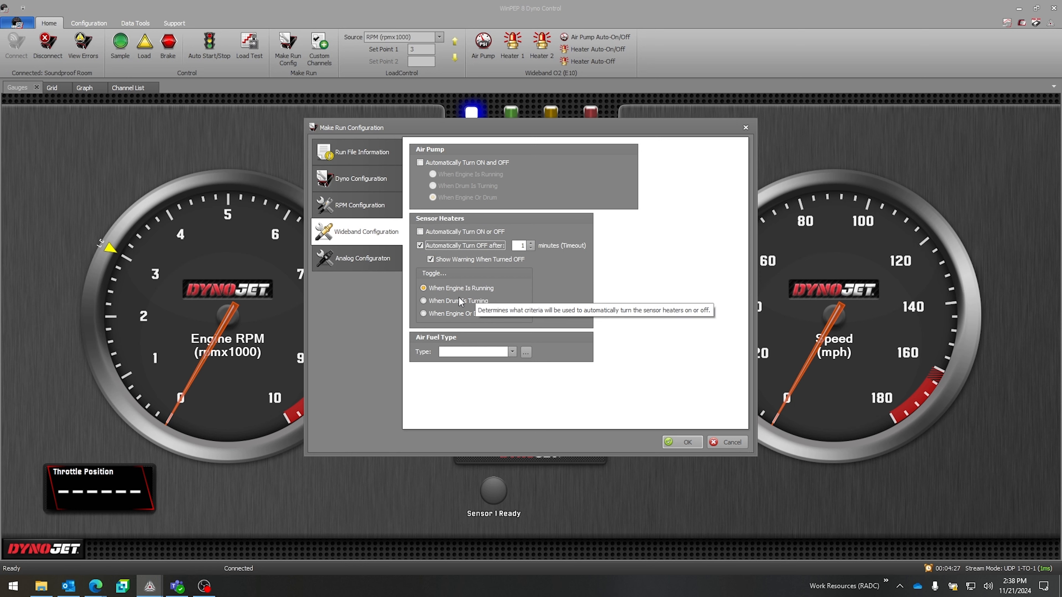
{"action": "key", "text": "space"}
Step: Set the air fuel type to E10 and review the fuel types' settings in the Air Fuel Editor without saving changes
{"action": "left_click", "coordinate": [466, 354]}
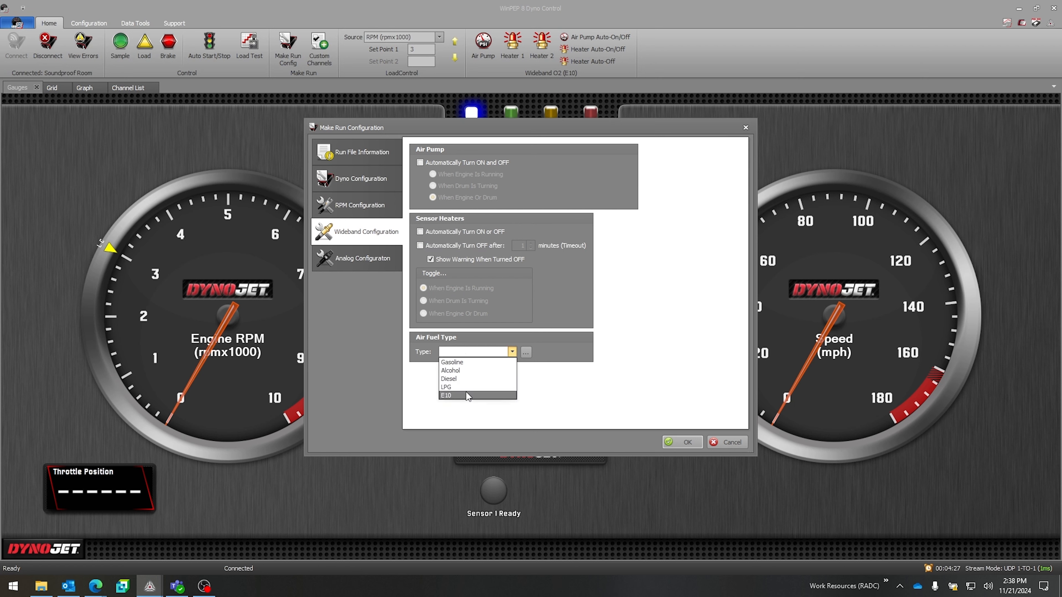
{"action": "left_click", "coordinate": [461, 396]}
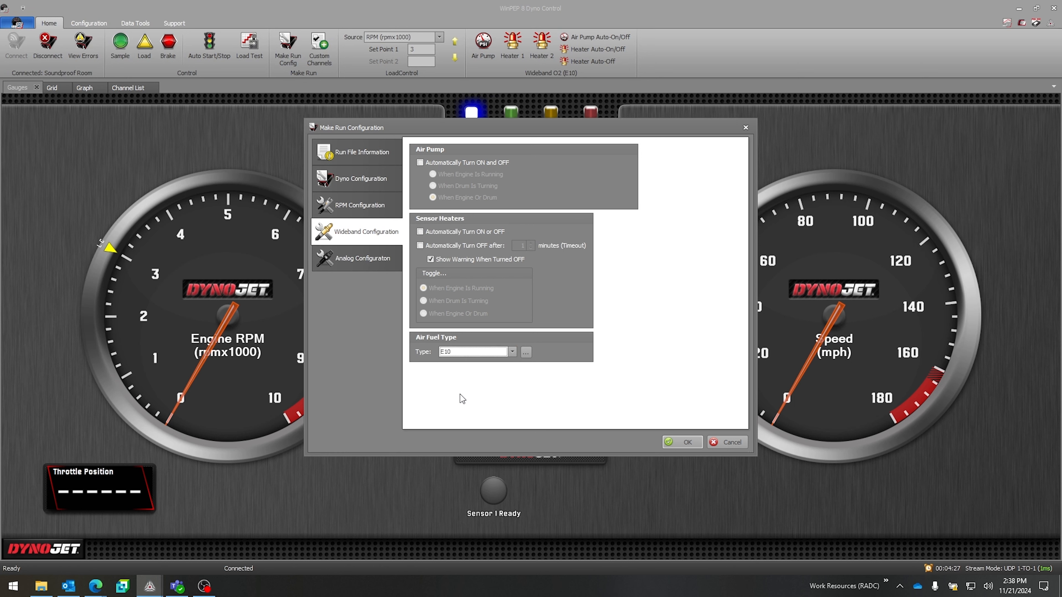
{"action": "left_click", "coordinate": [526, 353]}
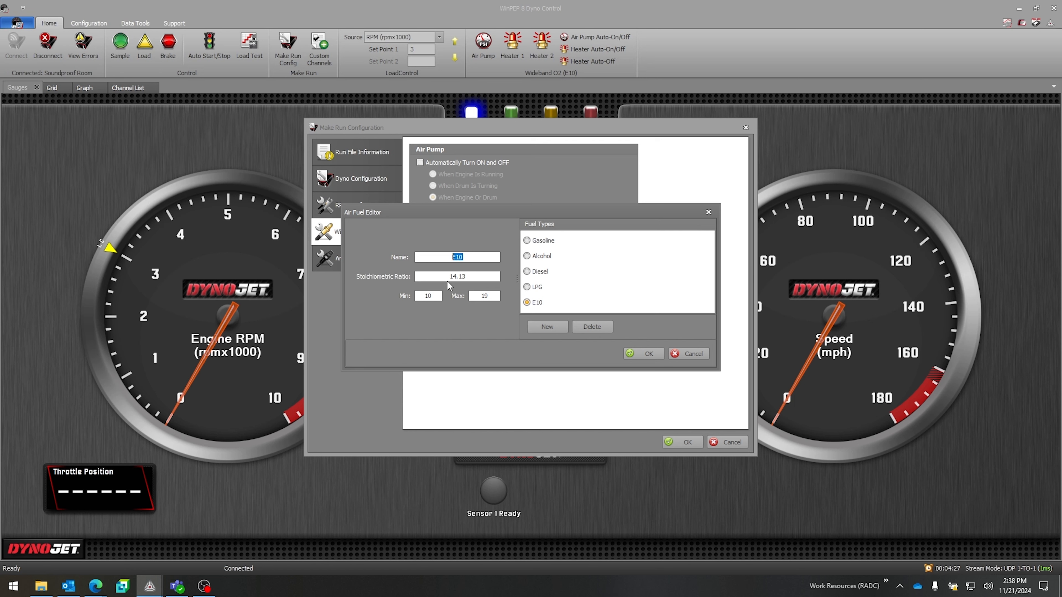
{"action": "left_click", "coordinate": [481, 276]}
{"action": "left_click", "coordinate": [527, 287]}
{"action": "left_click", "coordinate": [527, 272]}
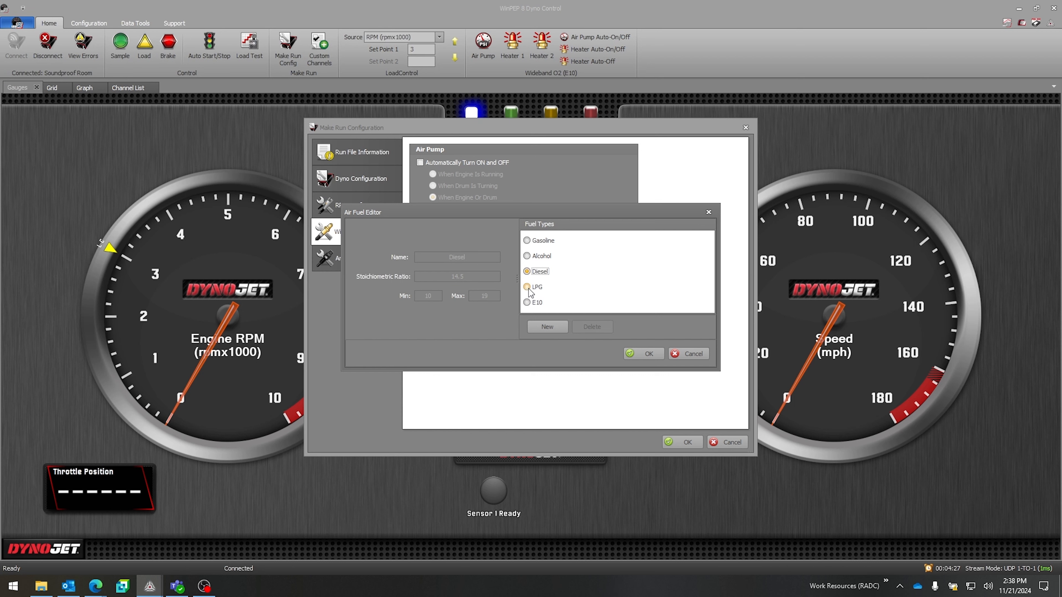
{"action": "left_click", "coordinate": [528, 303]}
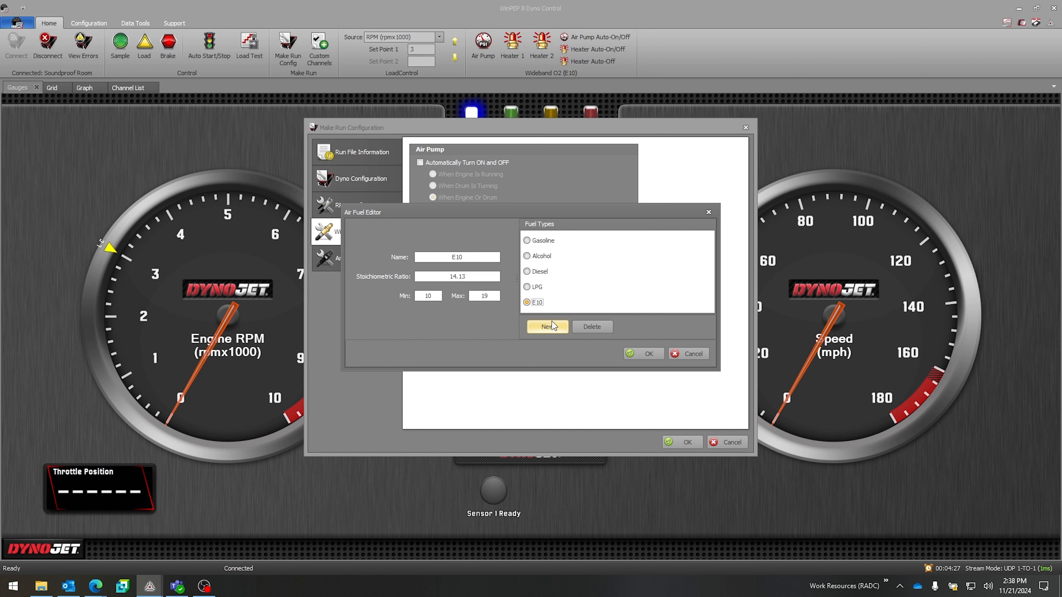
{"action": "left_click", "coordinate": [526, 240]}
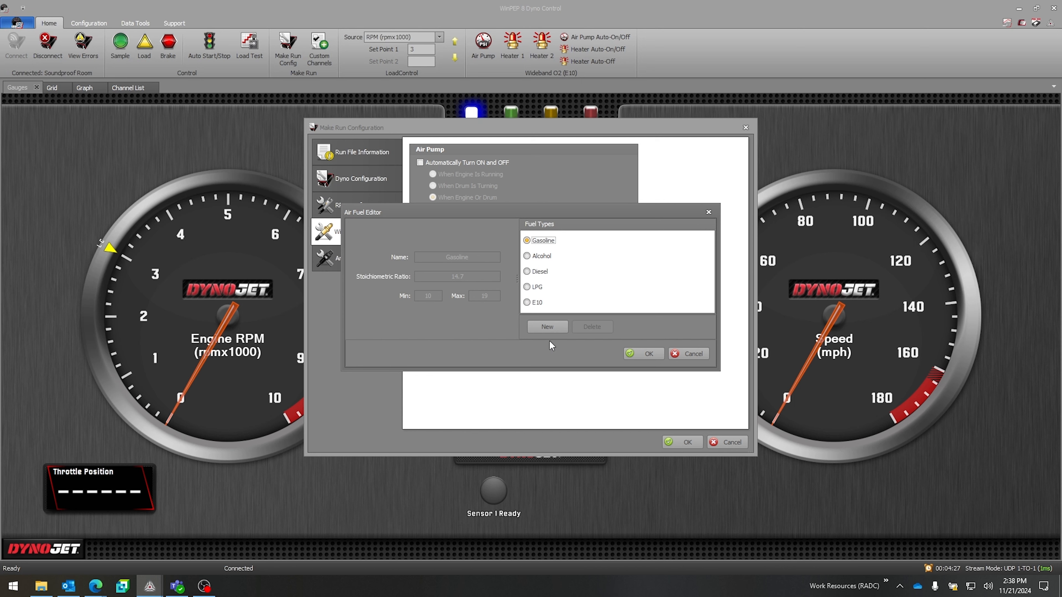
{"action": "left_click", "coordinate": [697, 356]}
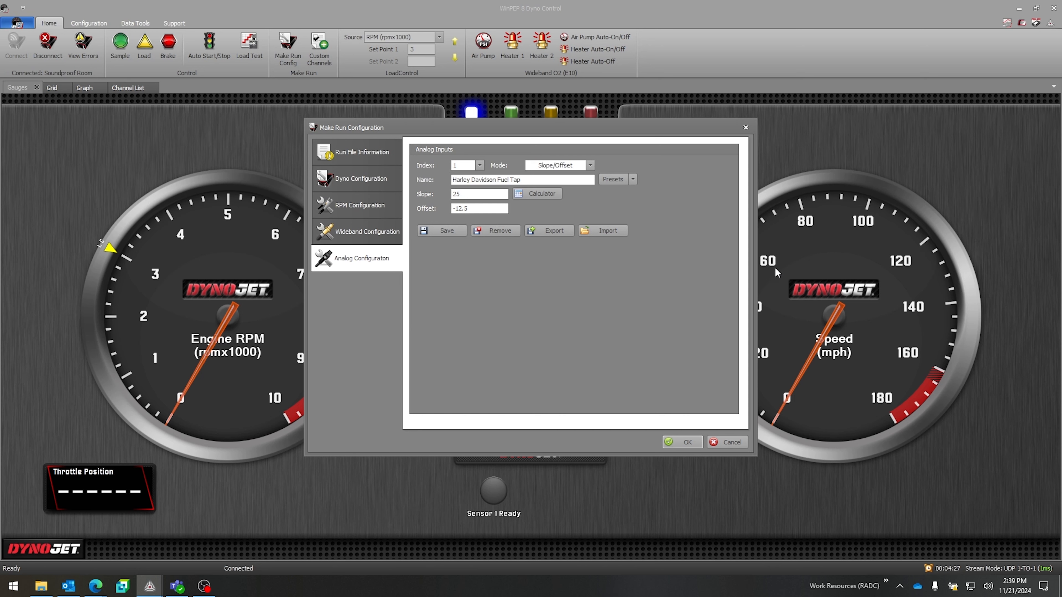
Step: Apply the GM 3 Bar MAP preset to analog input 1 in the analog configuration
{"action": "left_click", "coordinate": [480, 167]}
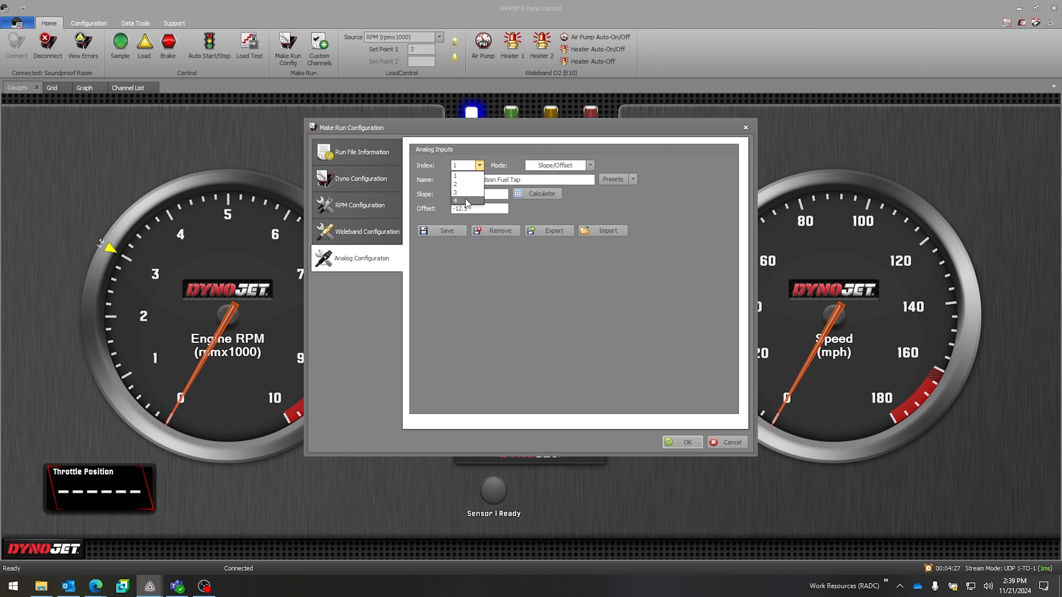
{"action": "left_click", "coordinate": [464, 177]}
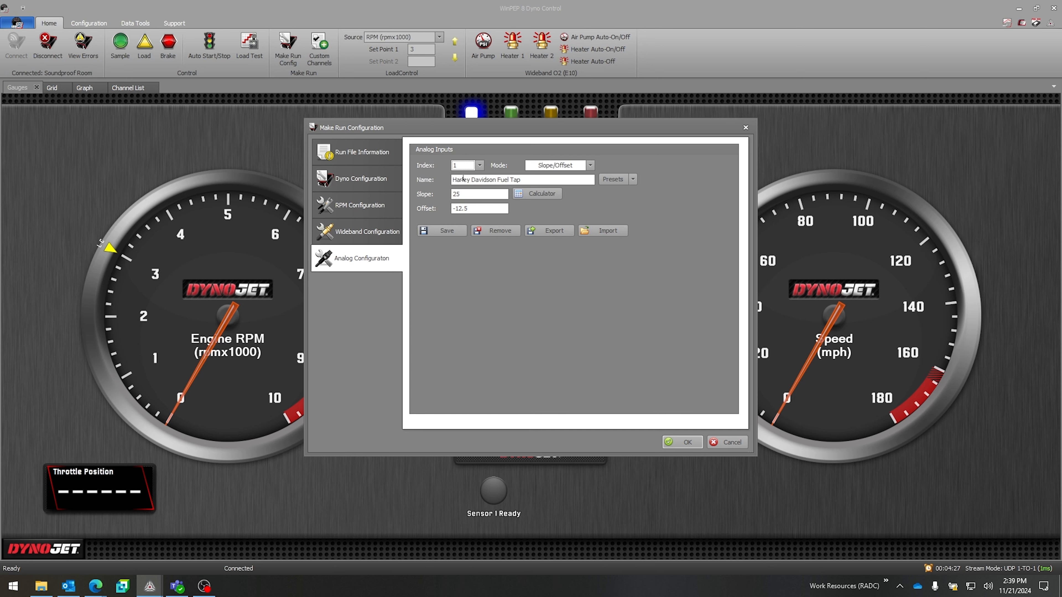
{"action": "left_click", "coordinate": [613, 182]}
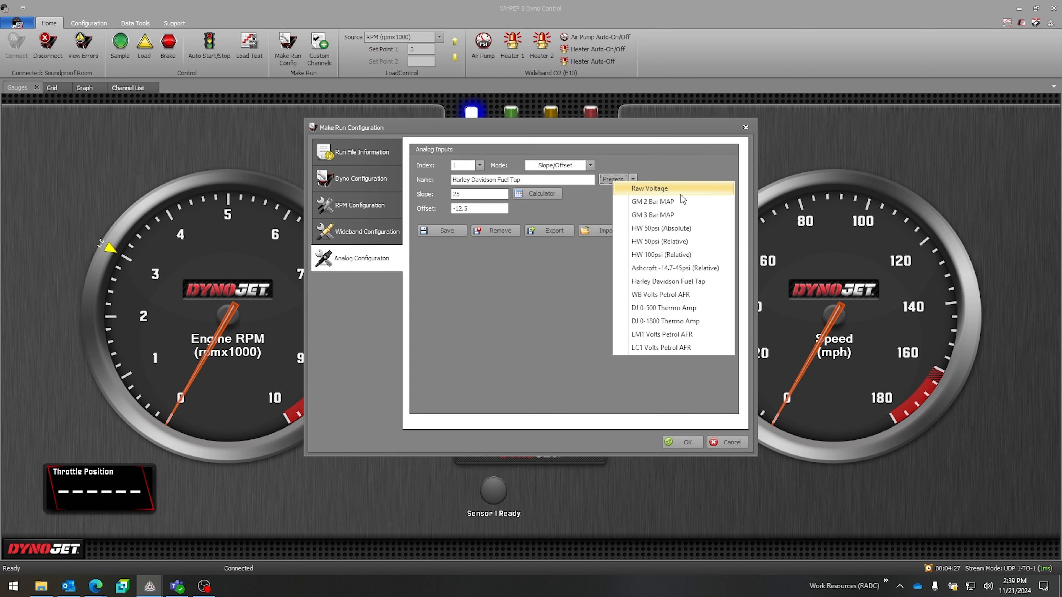
{"action": "left_click", "coordinate": [694, 215]}
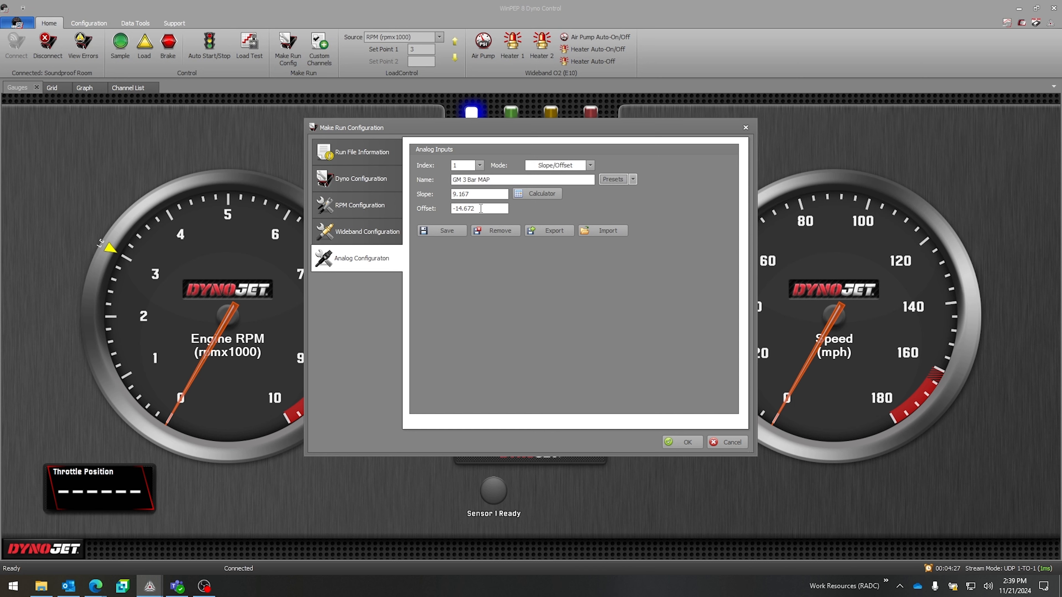
Step: Select analog input 4 and set its mode to Translation Table
{"action": "left_click", "coordinate": [479, 165]}
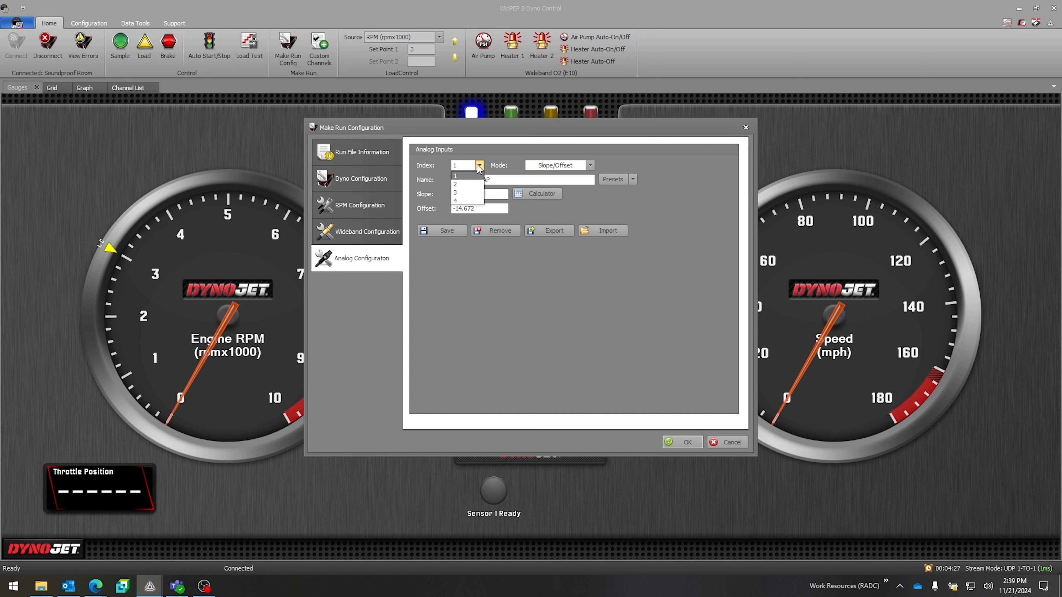
{"action": "left_click", "coordinate": [470, 202]}
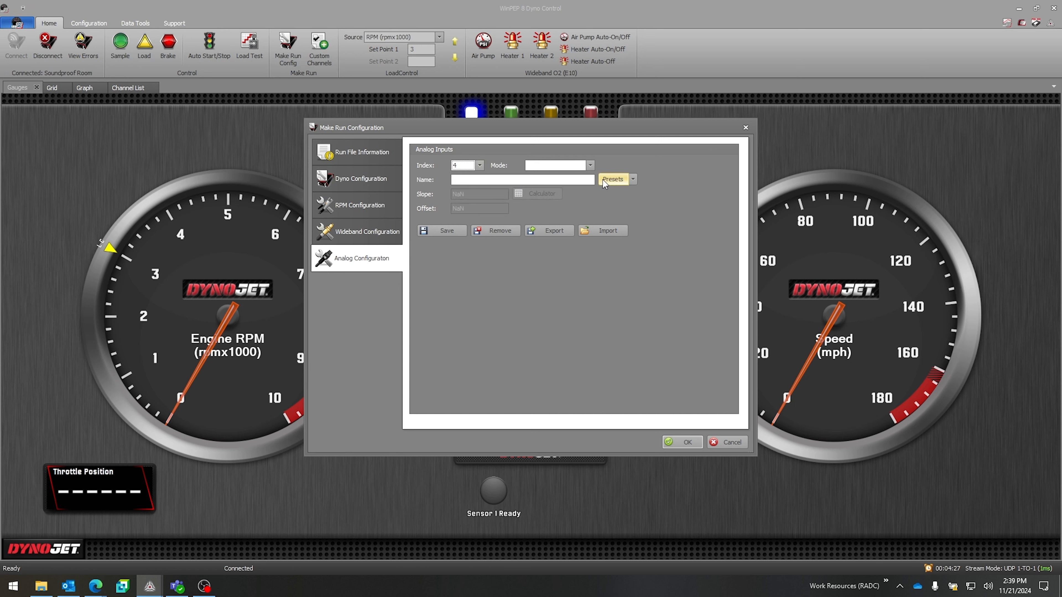
{"action": "left_click", "coordinate": [590, 166]}
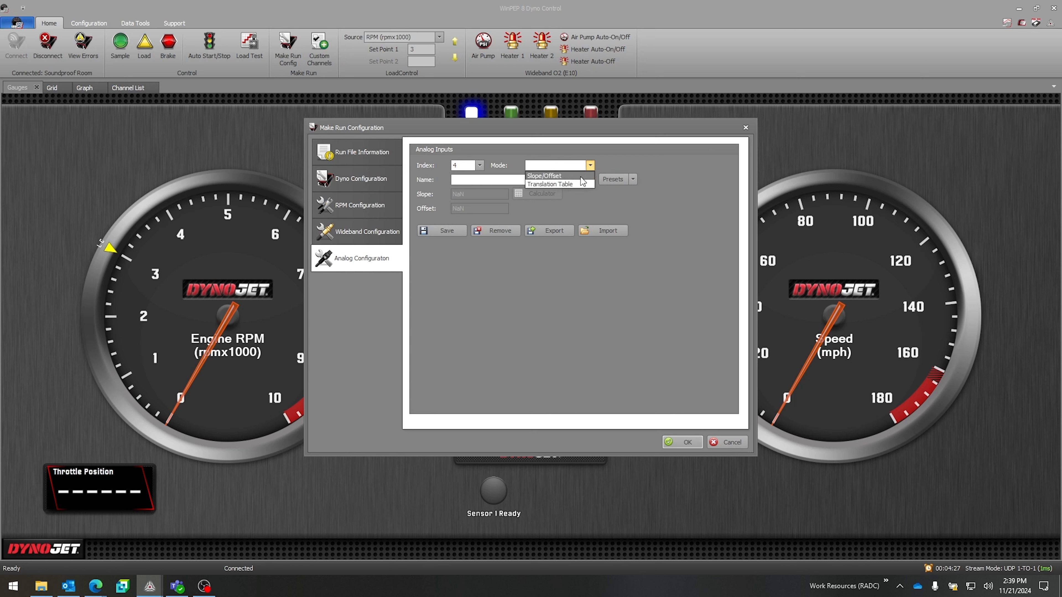
{"action": "left_click", "coordinate": [582, 183]}
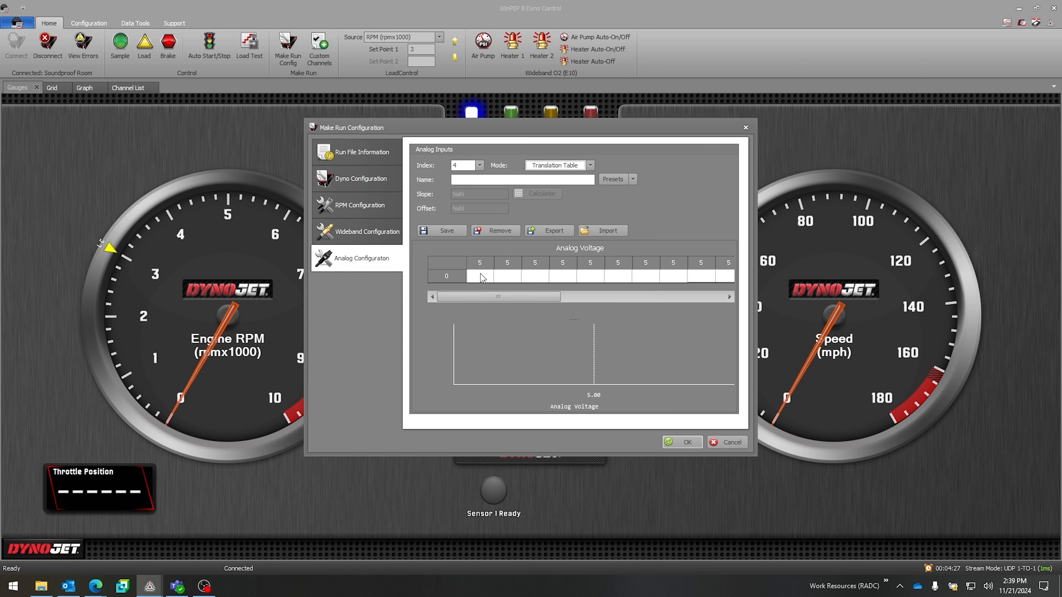
Step: Edit the translation table's voltage axis to run evenly from 0 to 5 by interpolating between its first and last points
{"action": "left_click", "coordinate": [485, 277]}
{"action": "double_click", "coordinate": [585, 251]}
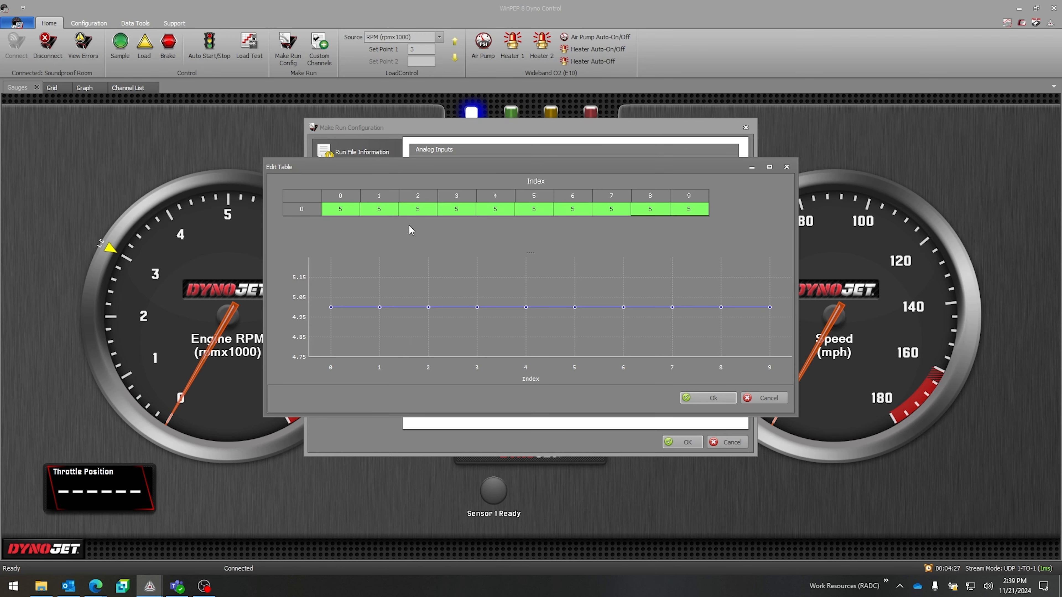
{"action": "double_click", "coordinate": [346, 213]}
{"action": "type", "text": "0"}
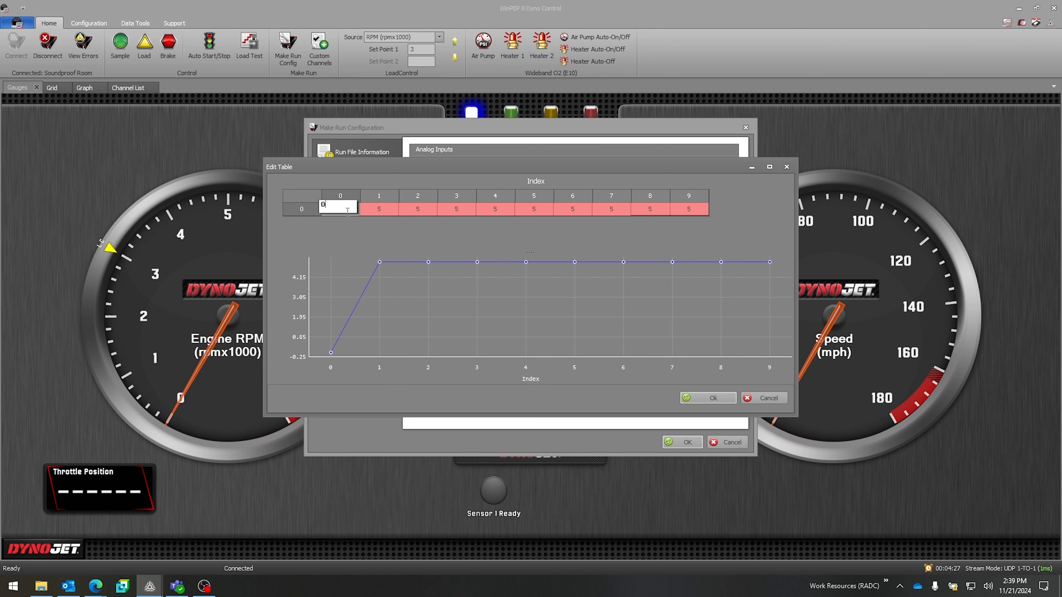
{"action": "double_click", "coordinate": [702, 213]}
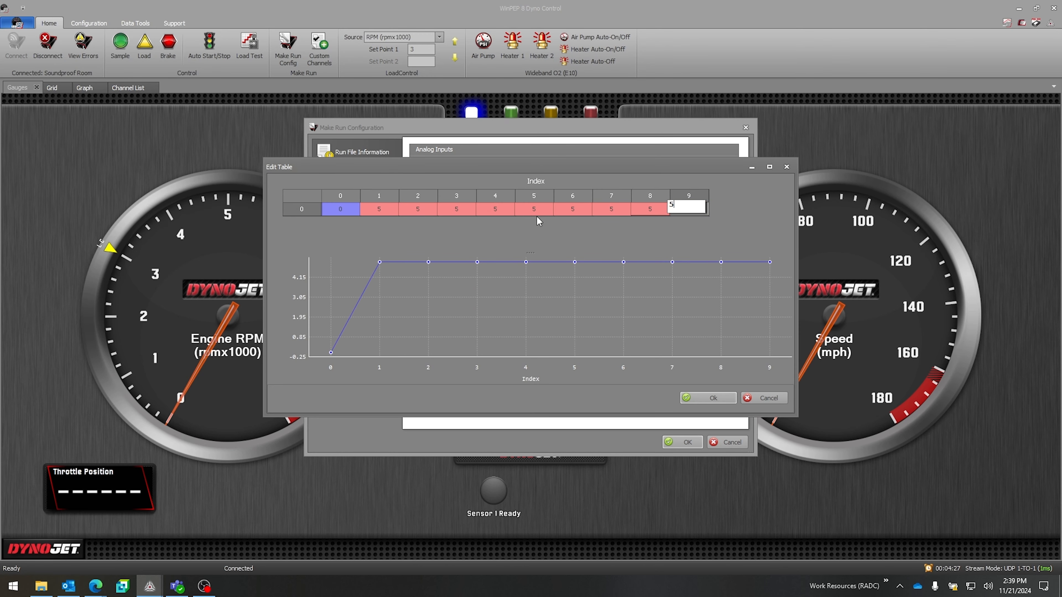
{"action": "double_click", "coordinate": [358, 210]}
{"action": "left_click_drag", "start_coordinate": [362, 213], "coordinate": [708, 209]}
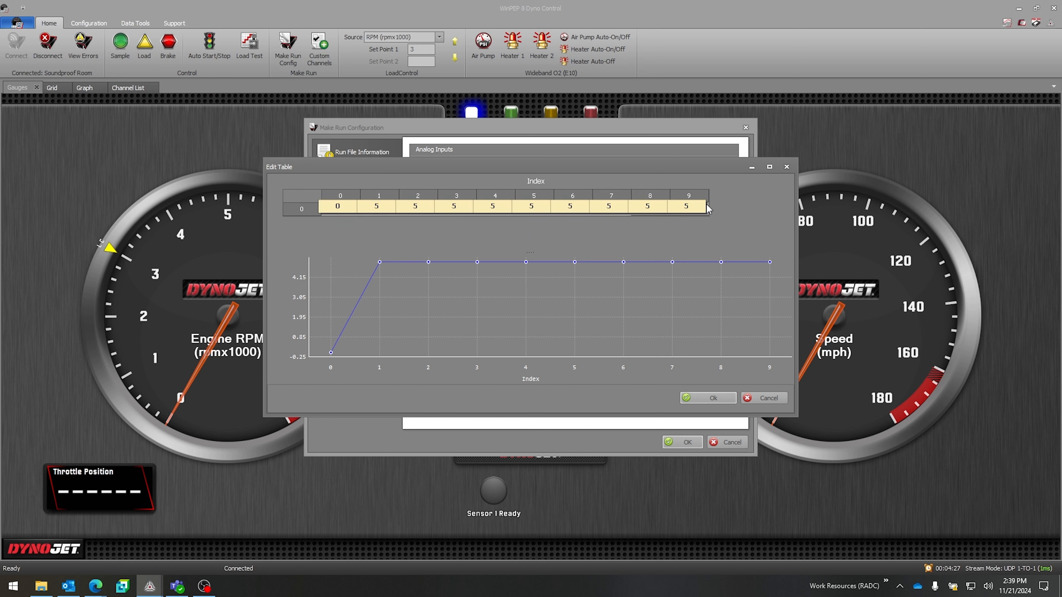
{"action": "key", "text": "i"}
{"action": "key", "text": "Return"}
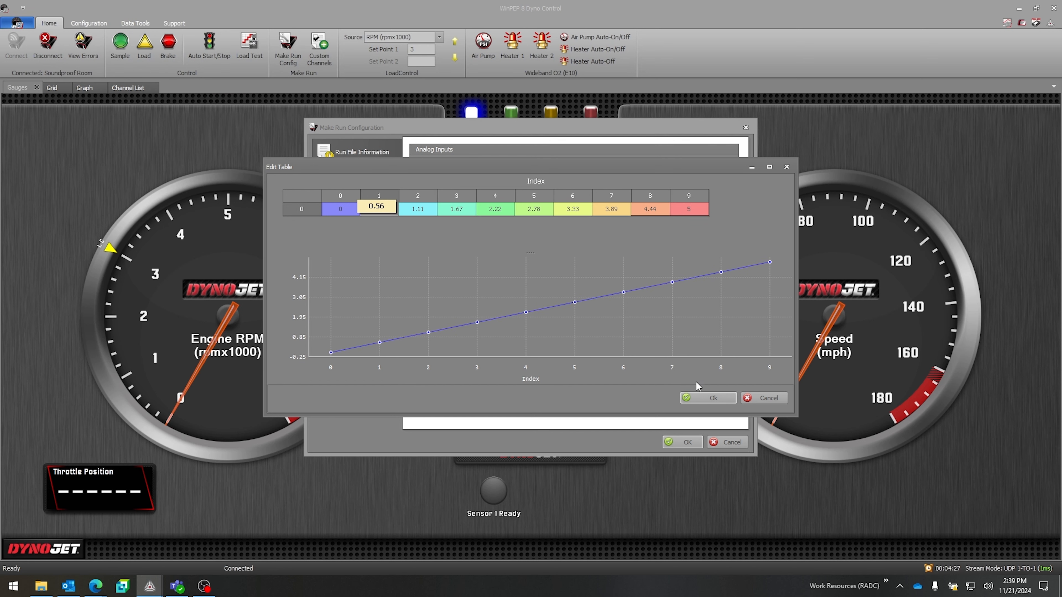
{"action": "left_click", "coordinate": [713, 398]}
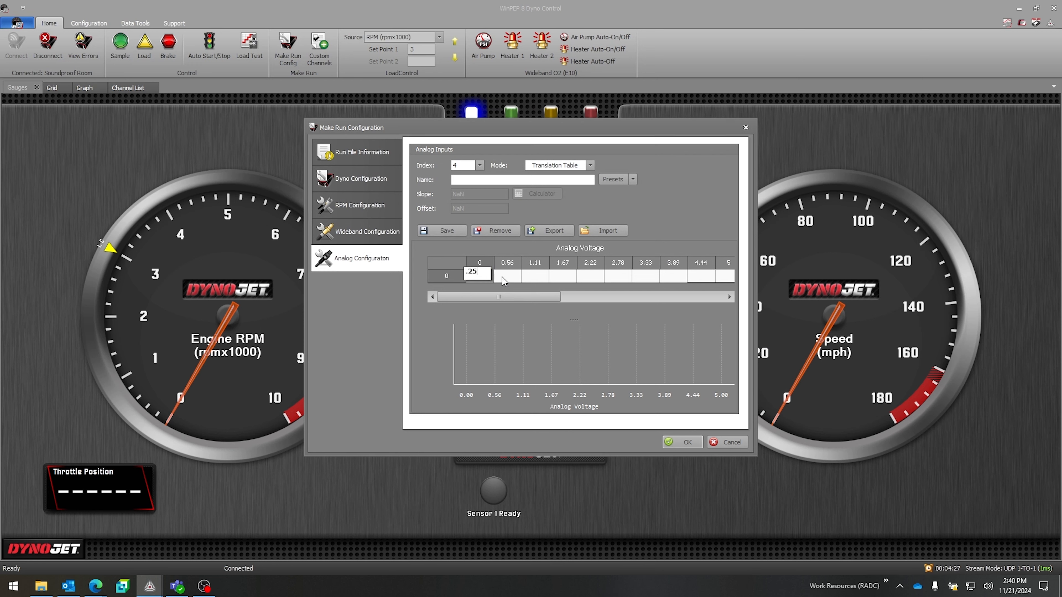
Step: Interpolate the table values from 0.25 at 0 V to 50 at 5 V, and name the input Custom
{"action": "left_click", "coordinate": [729, 276]}
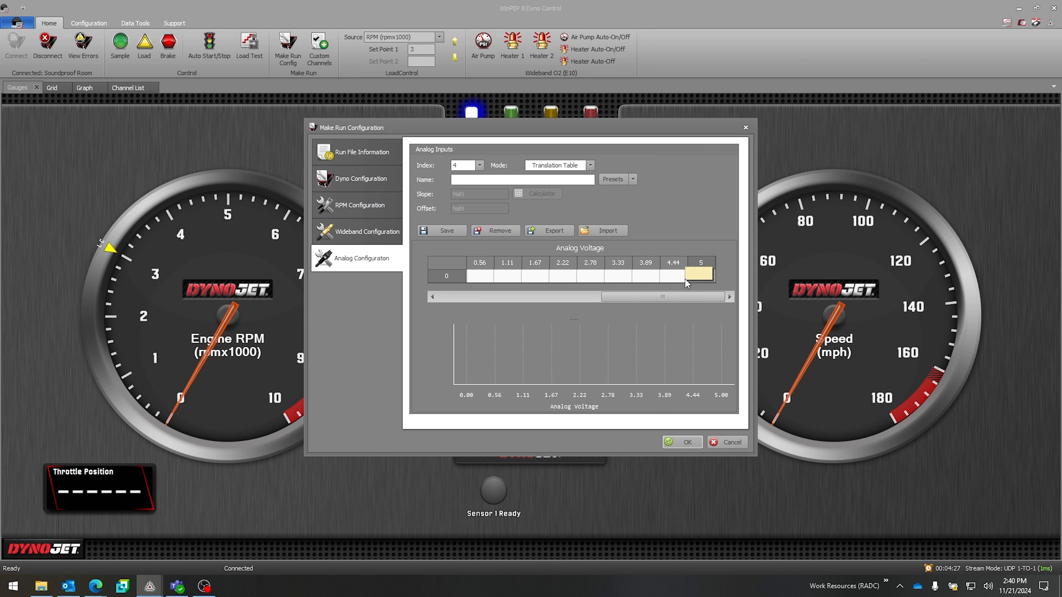
{"action": "type", "text": "50"}
{"action": "left_click_drag", "start_coordinate": [697, 280], "coordinate": [461, 279]}
{"action": "key", "text": "h"}
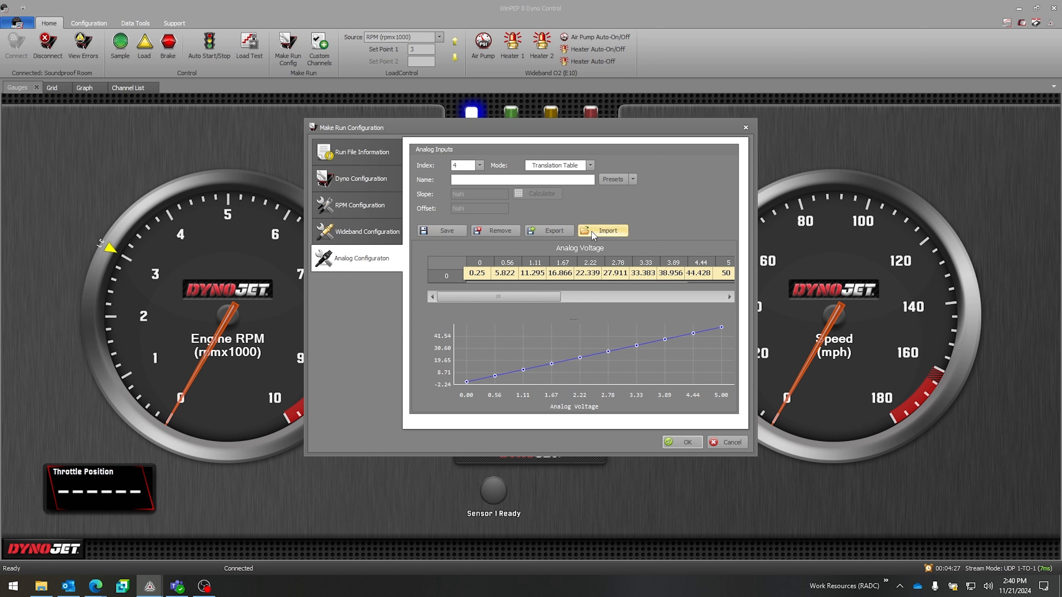
{"action": "left_click", "coordinate": [497, 234]}
{"action": "left_click", "coordinate": [534, 301]}
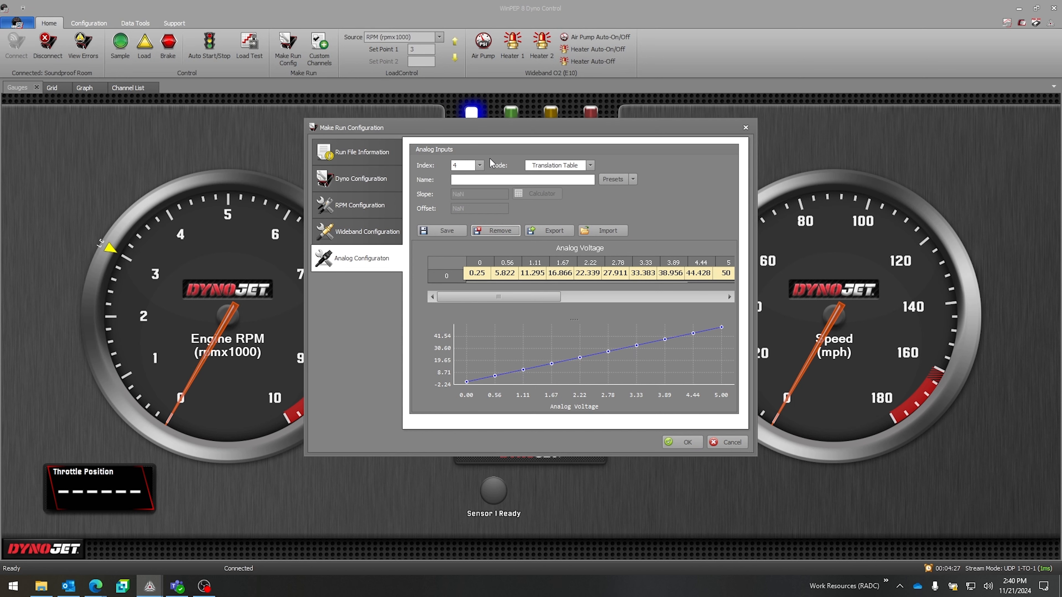
{"action": "type", "text": "Custom"}
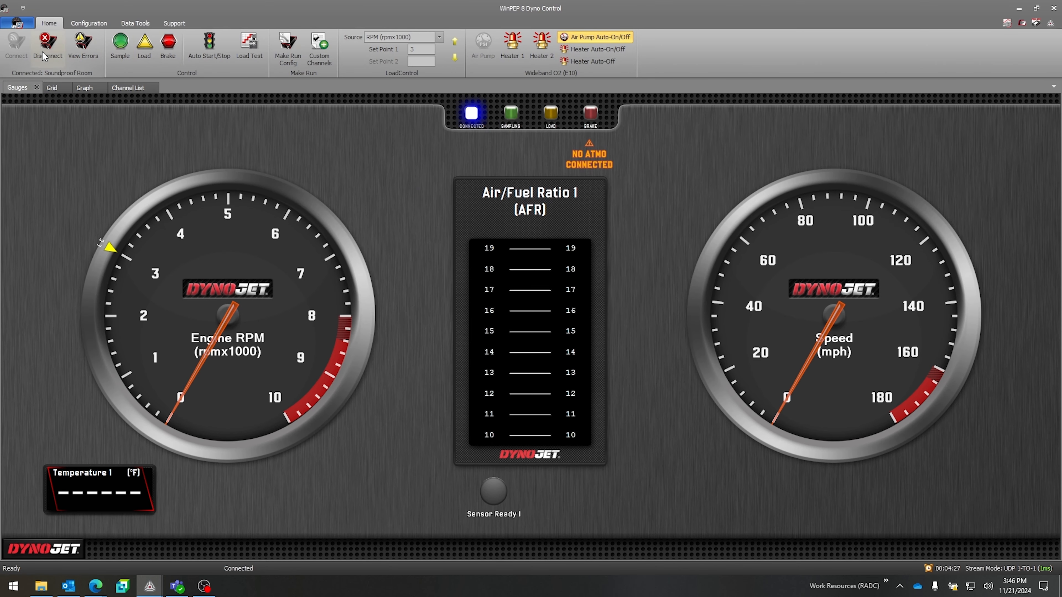
Step: View the custom channels list and close it without making changes
{"action": "left_click", "coordinate": [320, 62]}
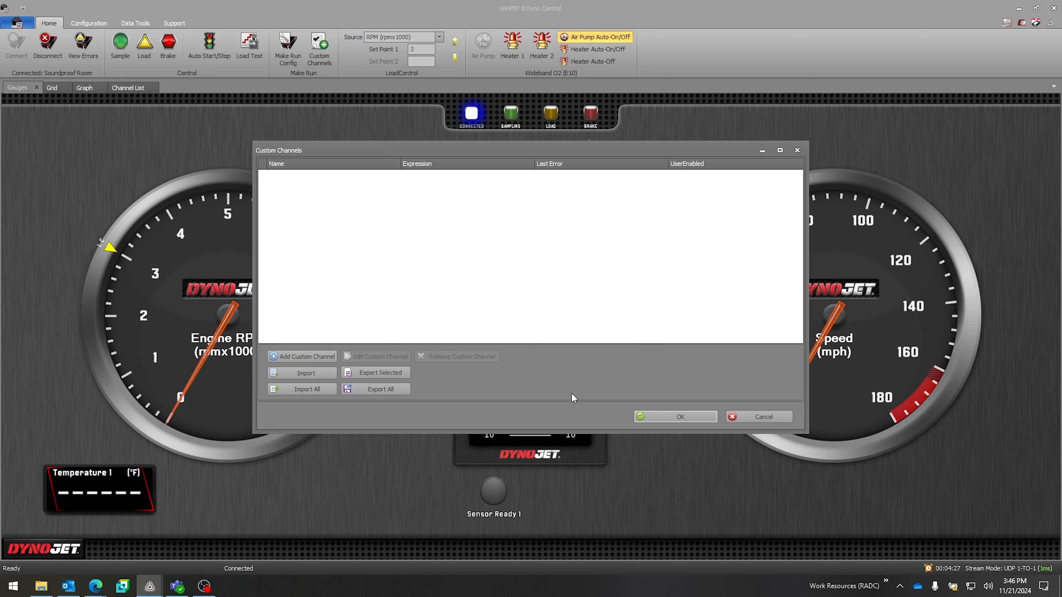
{"action": "left_click", "coordinate": [759, 420]}
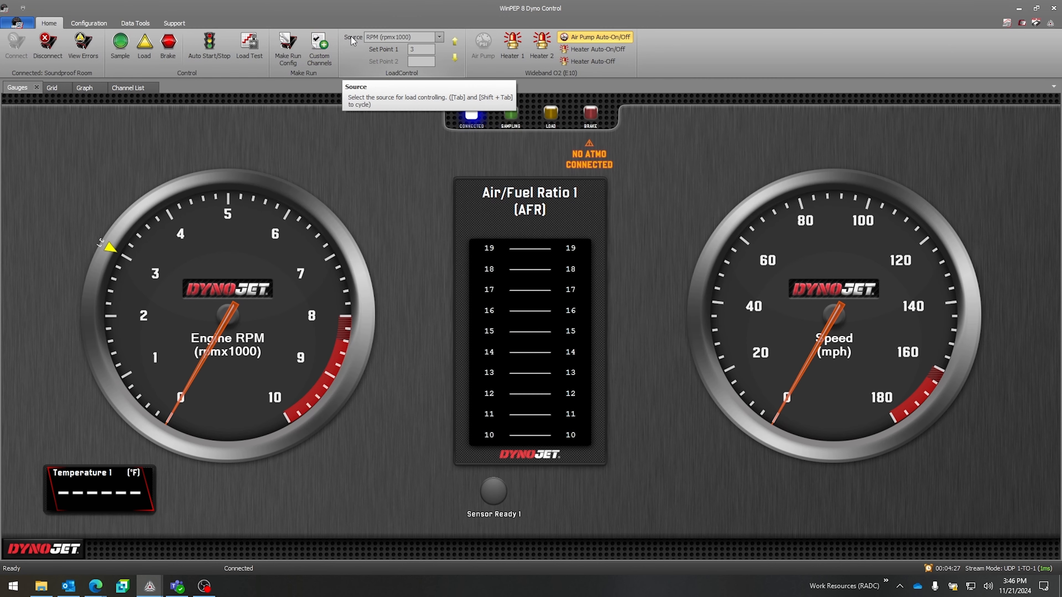
Step: Switch the load control source to None and back to RPM (rpmx1000), and place its set point at 4 on the gauge
{"action": "left_click", "coordinate": [388, 41]}
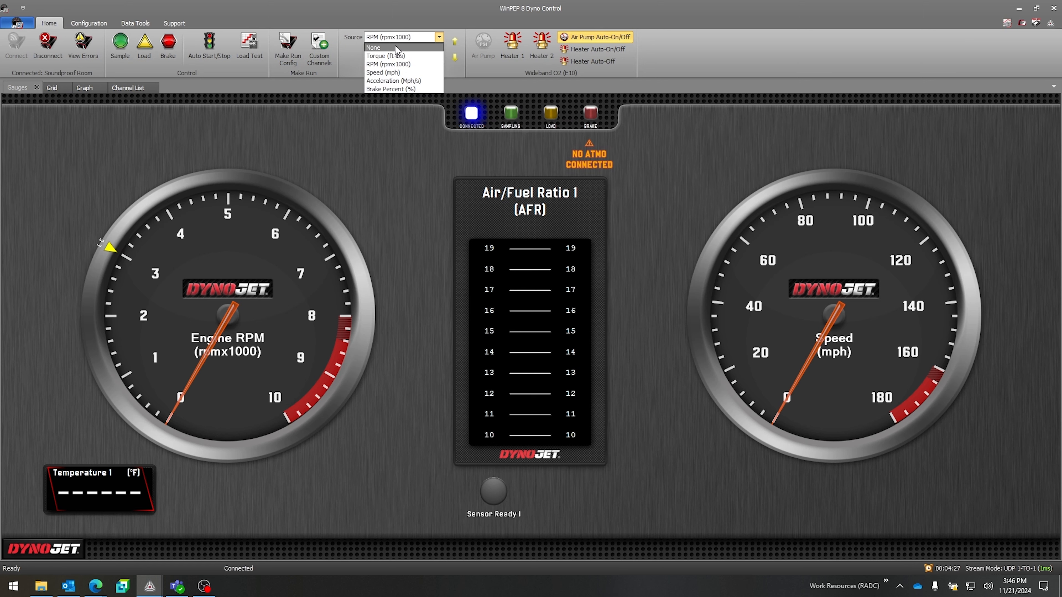
{"action": "left_click", "coordinate": [395, 45]}
{"action": "left_click", "coordinate": [396, 42]}
{"action": "left_click", "coordinate": [414, 65]}
{"action": "left_click", "coordinate": [177, 216]}
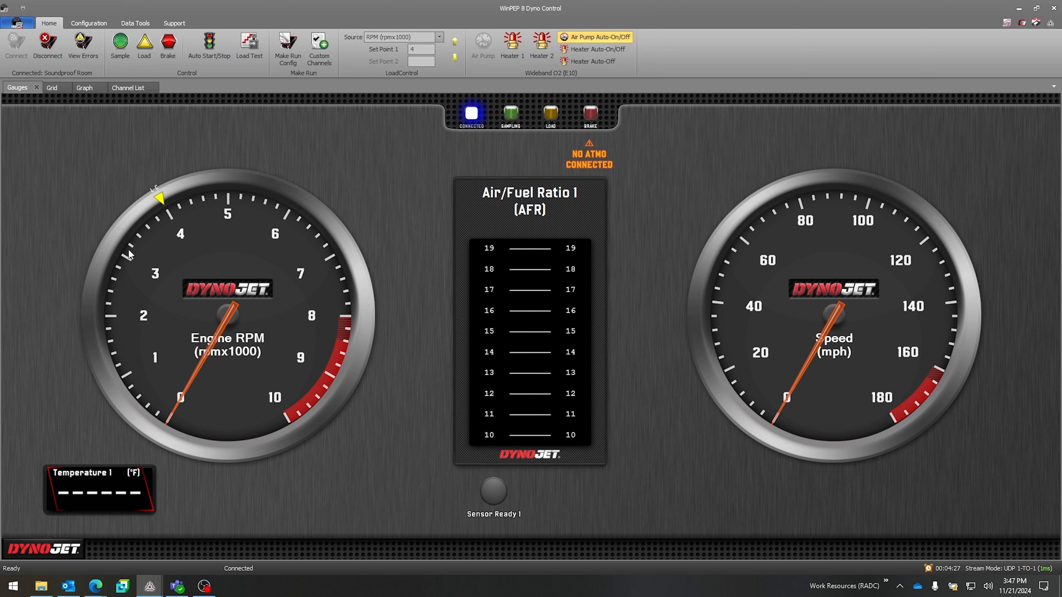
Step: Lower the RPM load control set point in several small increments and raise it by one increment
{"action": "left_click", "coordinate": [455, 58]}
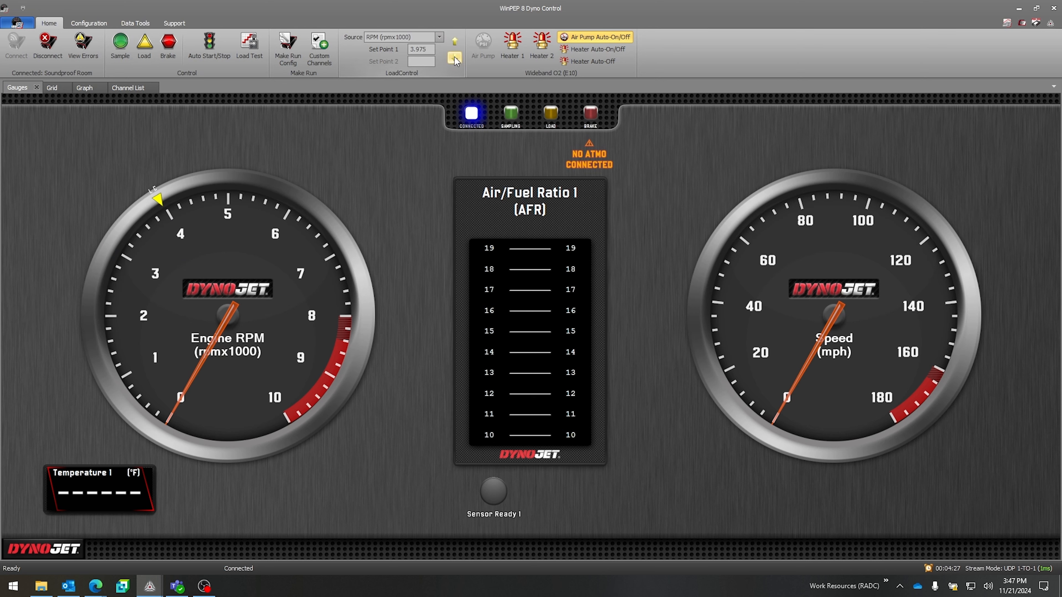
{"action": "left_click", "coordinate": [455, 58]}
{"action": "left_click", "coordinate": [454, 58]}
{"action": "left_click", "coordinate": [455, 59]}
{"action": "left_click", "coordinate": [454, 59]}
{"action": "left_click", "coordinate": [454, 59]}
{"action": "left_click", "coordinate": [455, 59]}
{"action": "left_click", "coordinate": [455, 59]}
{"action": "left_click", "coordinate": [455, 59]}
{"action": "left_click", "coordinate": [455, 59]}
{"action": "left_click", "coordinate": [455, 59]}
{"action": "left_click", "coordinate": [456, 41]}
Step: Set the load control source to Speed (mph), place the set point near 60 on the speed gauge and raise it to 63.37
{"action": "left_click", "coordinate": [398, 38]}
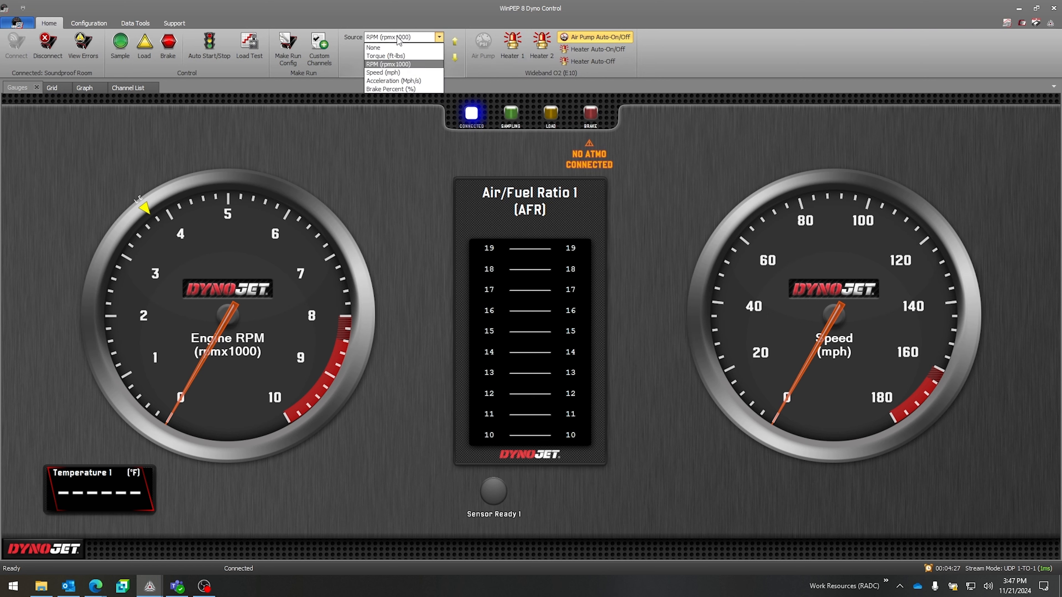
{"action": "left_click", "coordinate": [384, 72]}
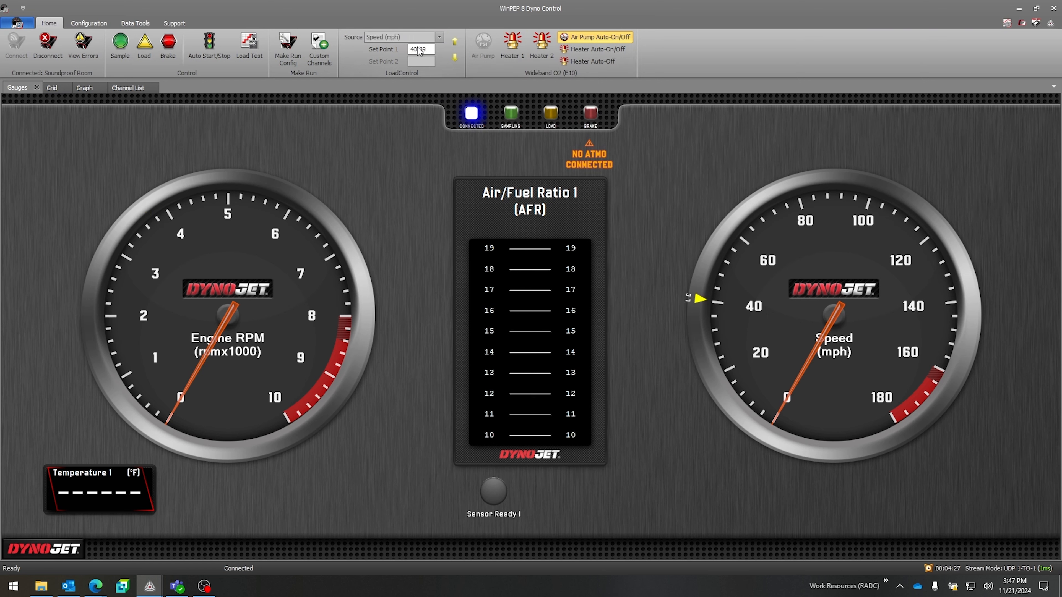
{"action": "left_click", "coordinate": [744, 241]}
{"action": "left_click", "coordinate": [456, 42]}
{"action": "left_click", "coordinate": [455, 42]}
{"action": "left_click", "coordinate": [456, 42]}
{"action": "left_click", "coordinate": [456, 41]}
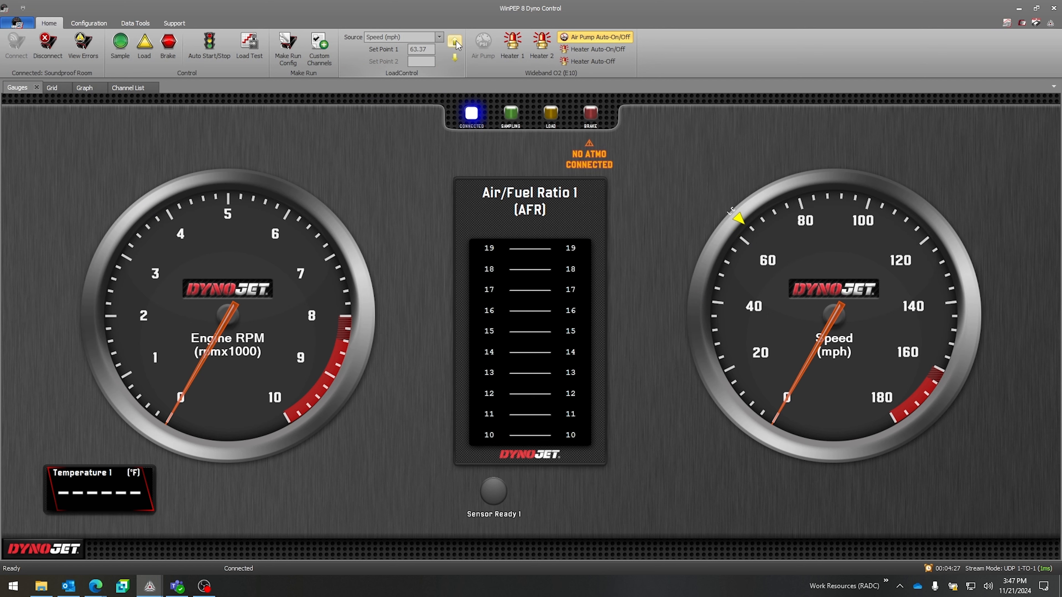
{"action": "left_click", "coordinate": [409, 38]}
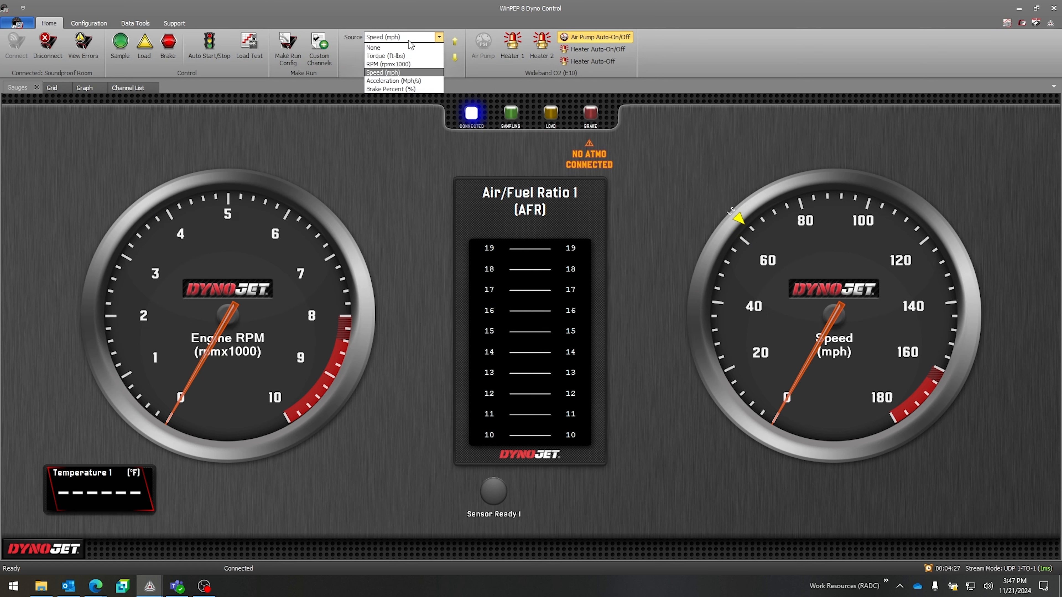
{"action": "left_click", "coordinate": [500, 51]}
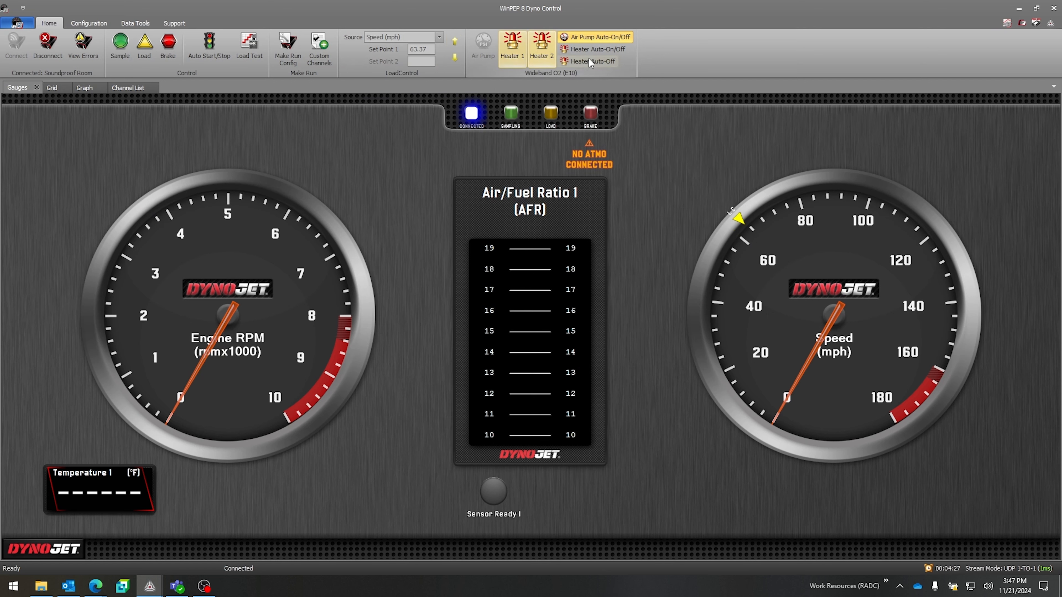
Step: Disable automatic air pump switching and try the manual Air Pump, Heater 1 and Heater 2 controls
{"action": "left_click", "coordinate": [608, 38]}
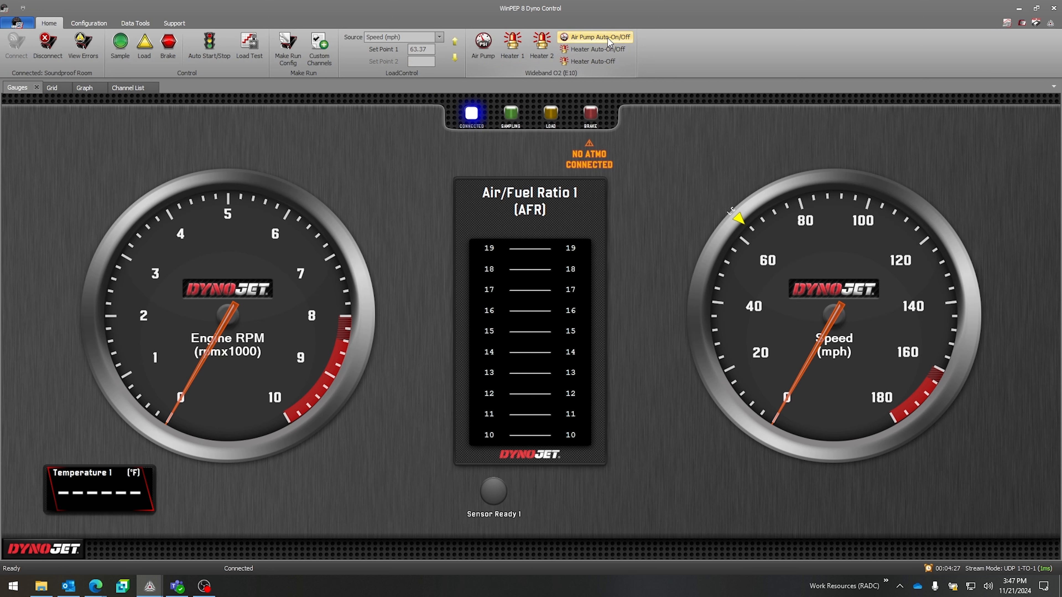
{"action": "left_click", "coordinate": [493, 58]}
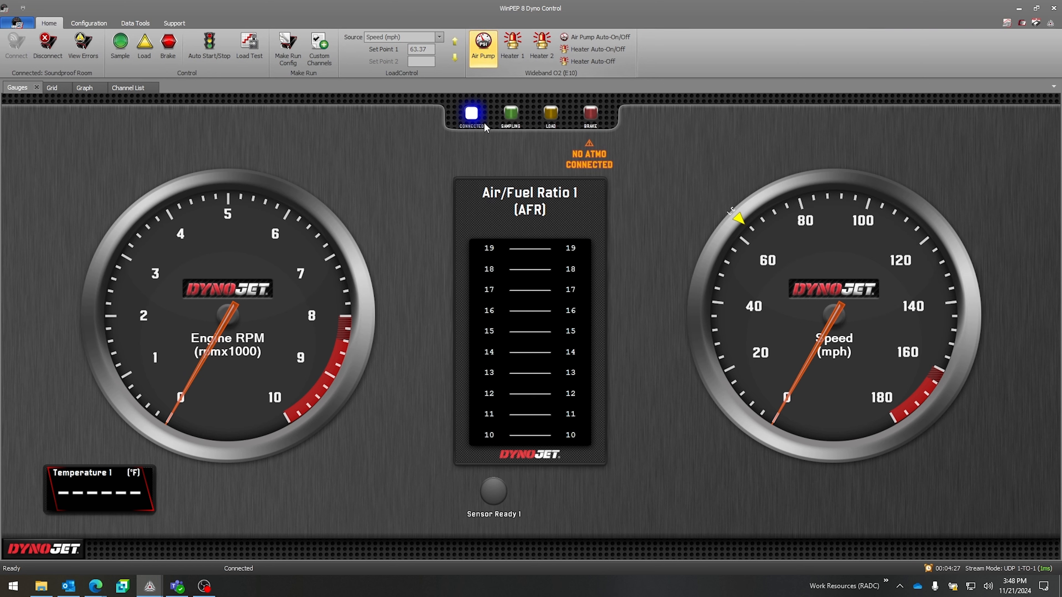
{"action": "left_click", "coordinate": [485, 49]}
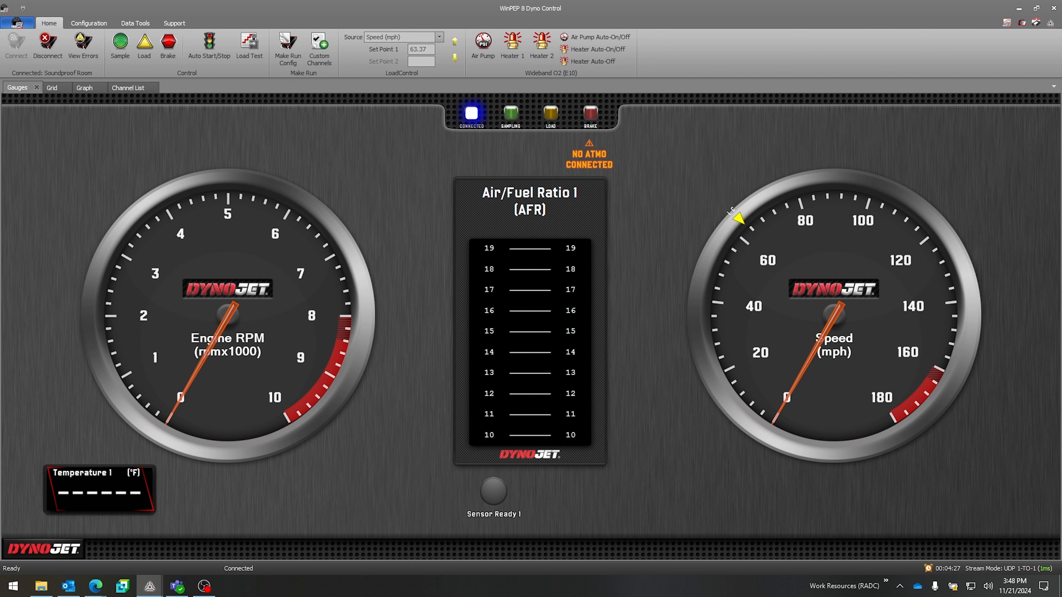
{"action": "left_click", "coordinate": [517, 51]}
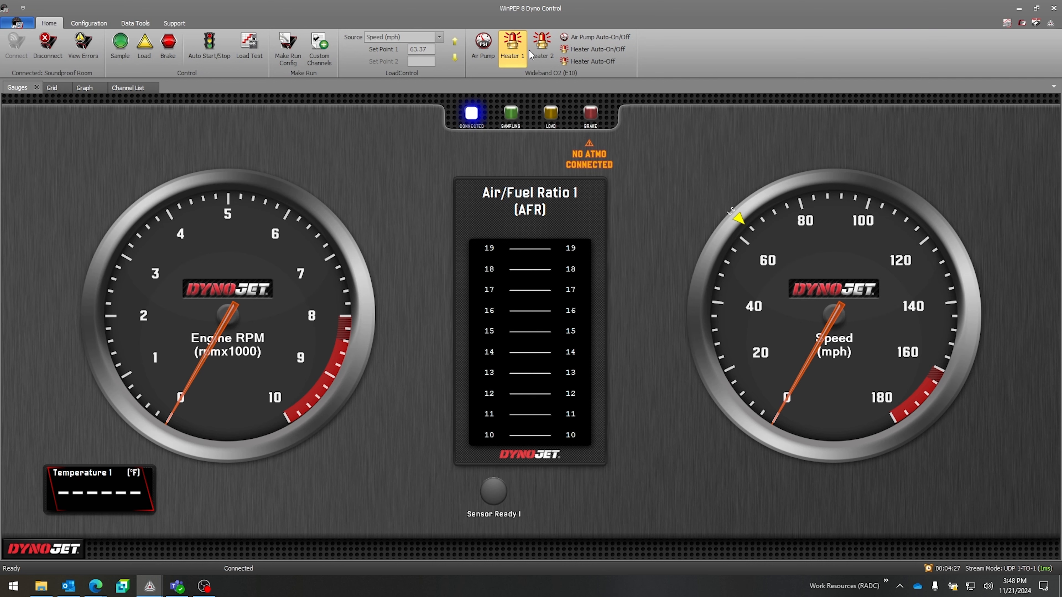
{"action": "left_click", "coordinate": [540, 49]}
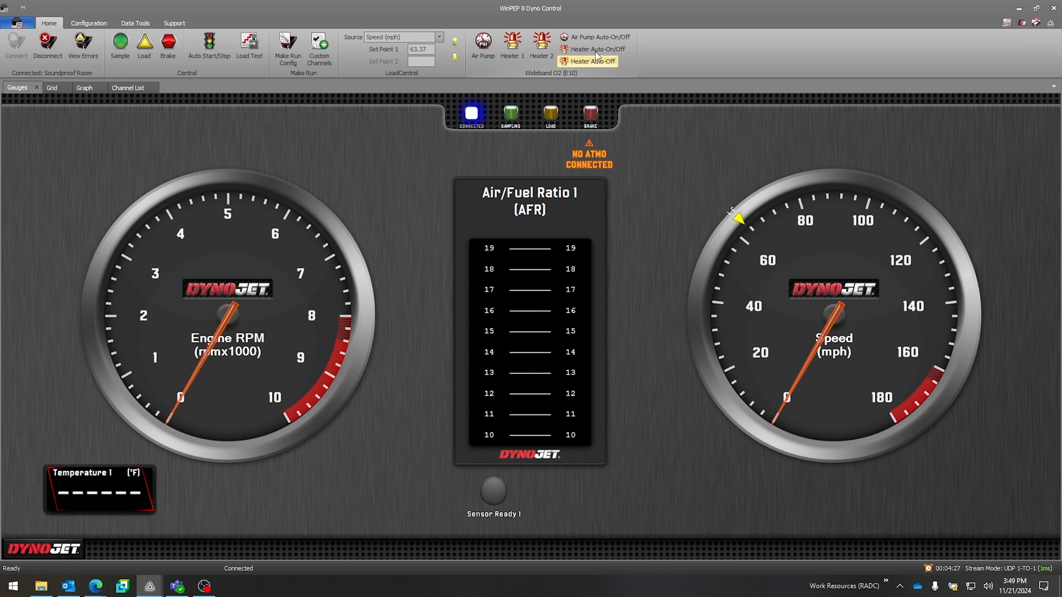
Step: Try the Air Pump Auto-On/Off and Heater Auto-On/Off options, disabling each one again
{"action": "left_click", "coordinate": [594, 39]}
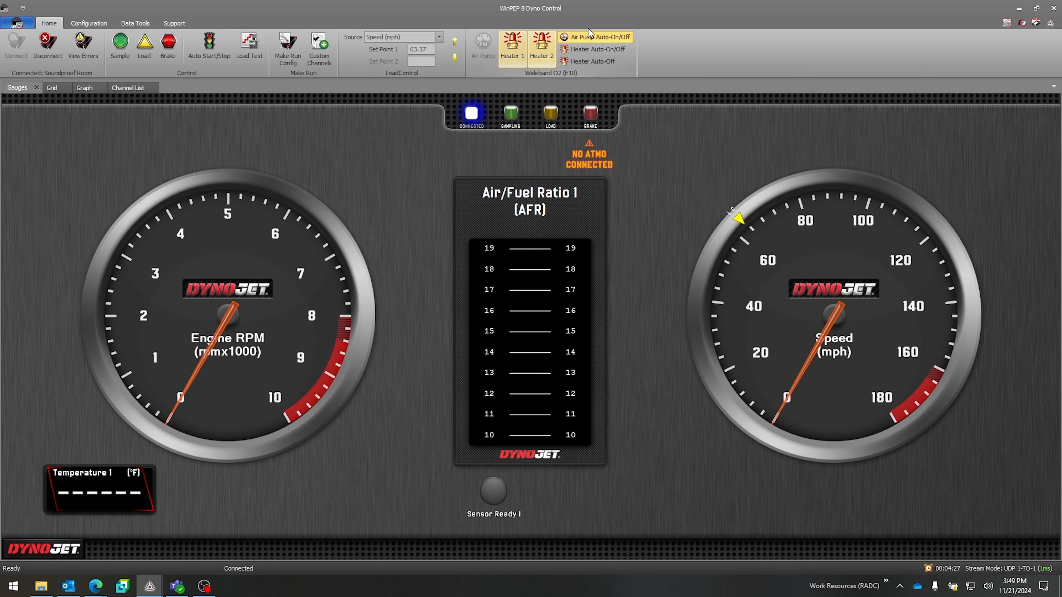
{"action": "left_click", "coordinate": [593, 37]}
{"action": "left_click", "coordinate": [596, 50]}
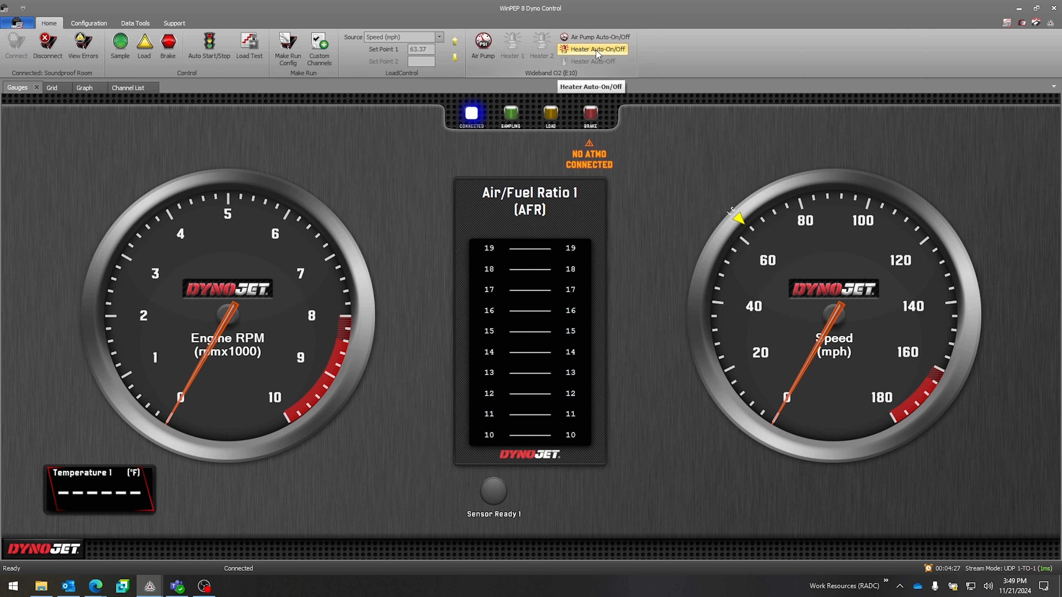
{"action": "left_click", "coordinate": [596, 50]}
Step: Try the Heater Auto-Off option, and turn both sensor heaters on and off again
{"action": "left_click", "coordinate": [602, 62]}
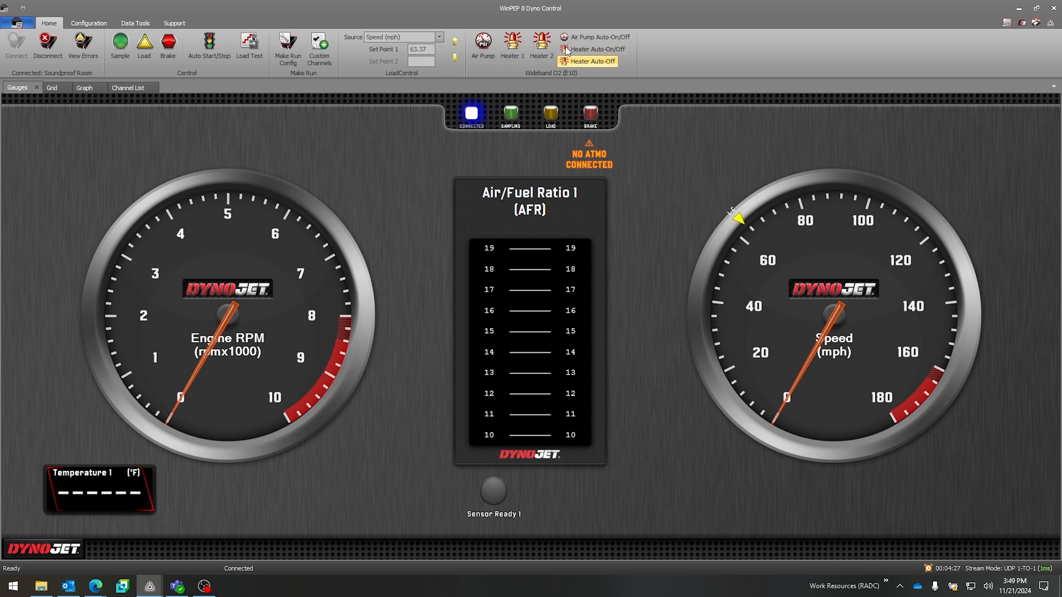
{"action": "left_click", "coordinate": [542, 44]}
{"action": "left_click", "coordinate": [516, 44]}
{"action": "left_click", "coordinate": [513, 51]}
{"action": "left_click", "coordinate": [535, 46]}
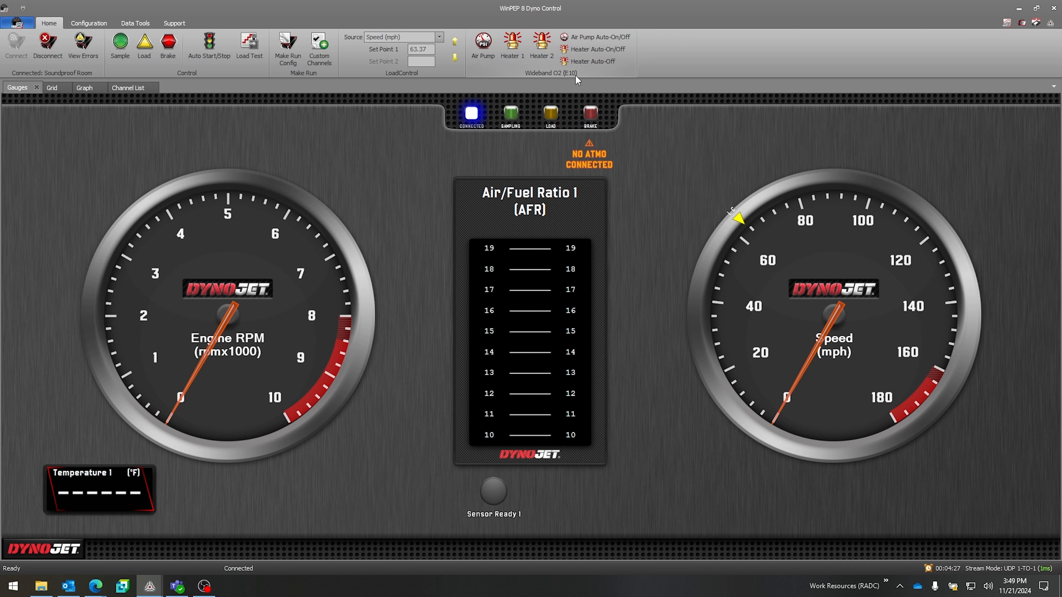
Step: Set the air fuel type to Gasoline in the wideband section of the Make Run configuration and accept the change
{"action": "left_click", "coordinate": [294, 58]}
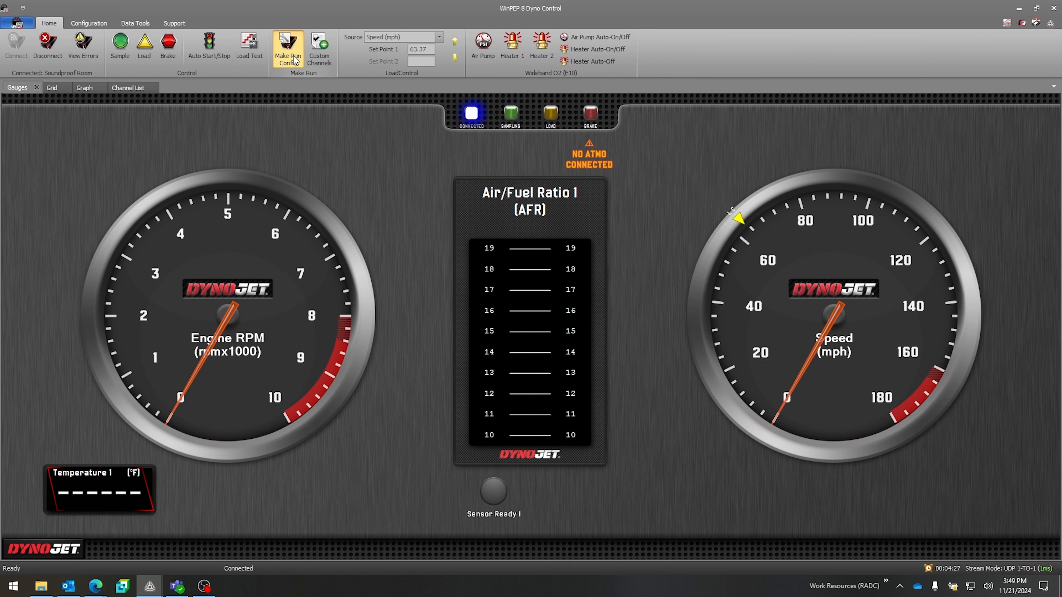
{"action": "left_click", "coordinate": [359, 231]}
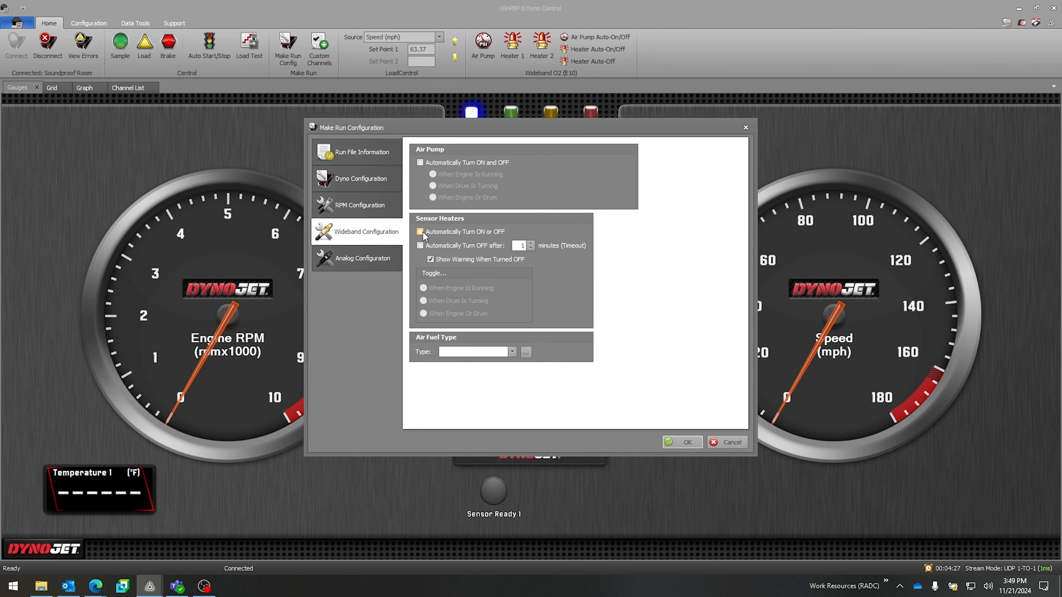
{"action": "left_click", "coordinate": [486, 352]}
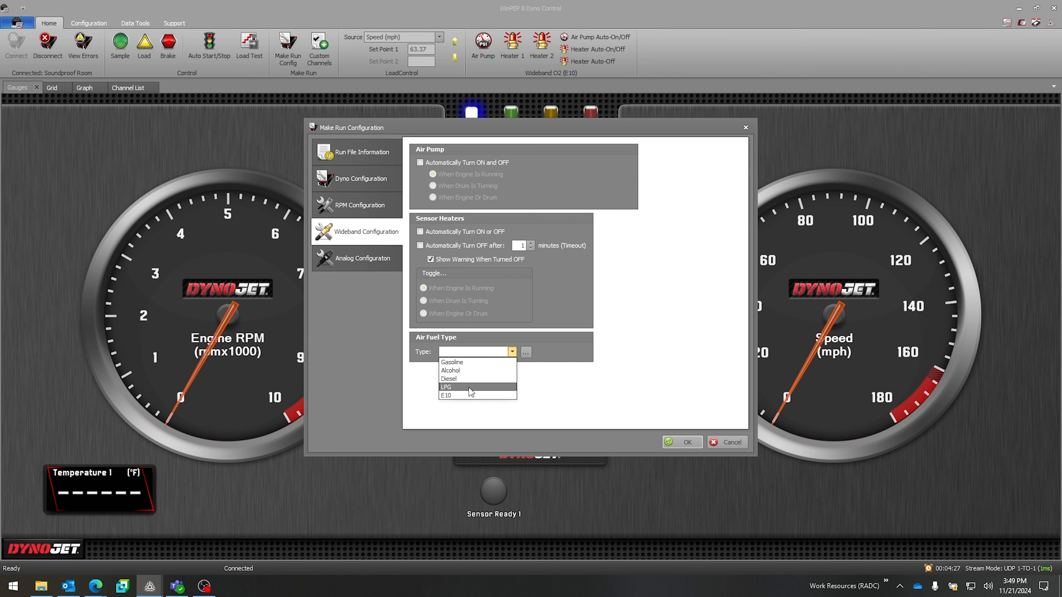
{"action": "left_click", "coordinate": [468, 364]}
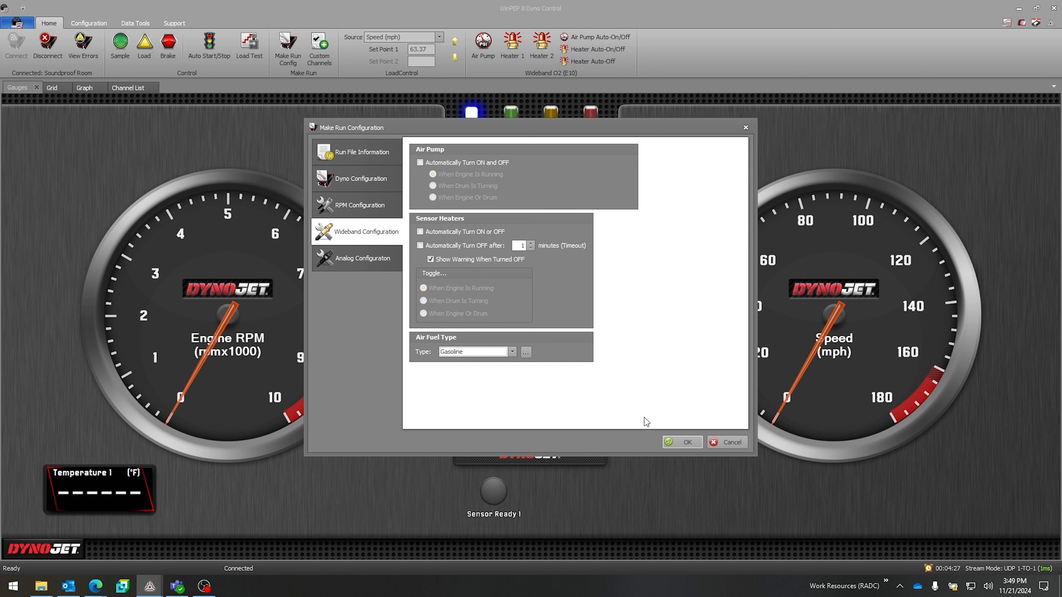
{"action": "left_click", "coordinate": [688, 443]}
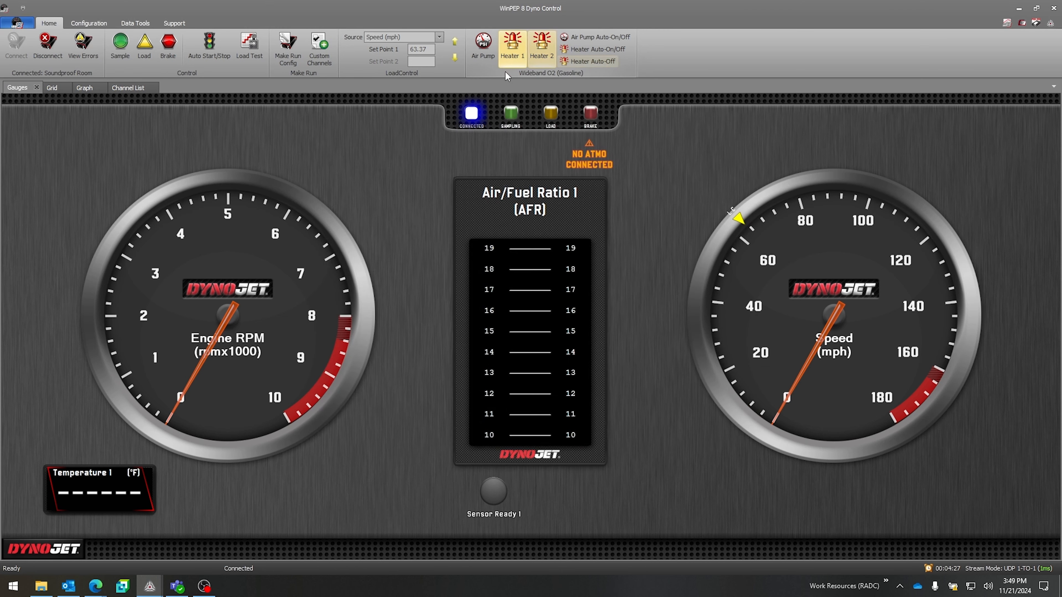